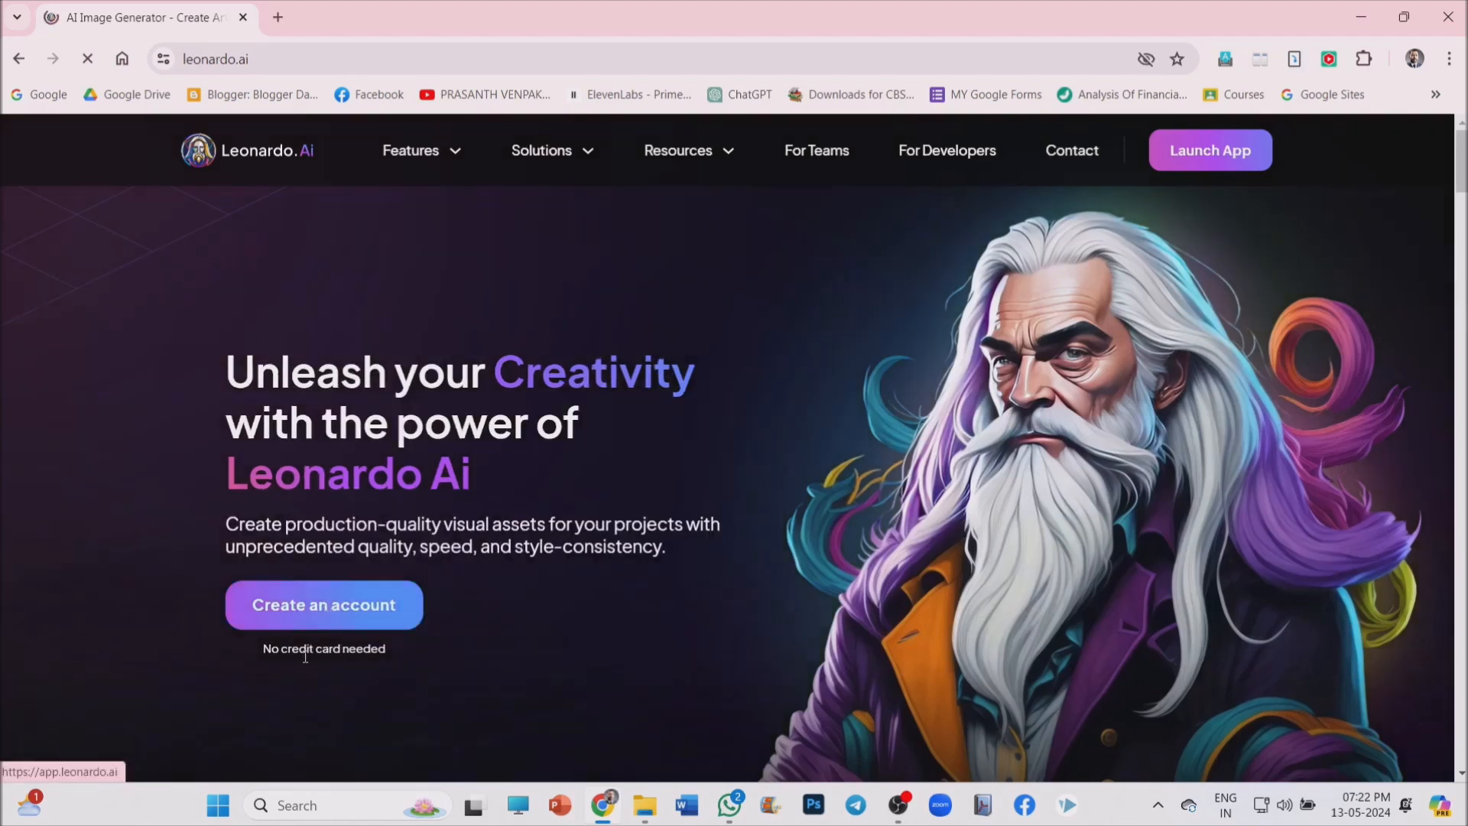
# Step: Sign in to Leonardo.Ai with the Google account and open the Image Generation tool
pyautogui.click(336, 611)
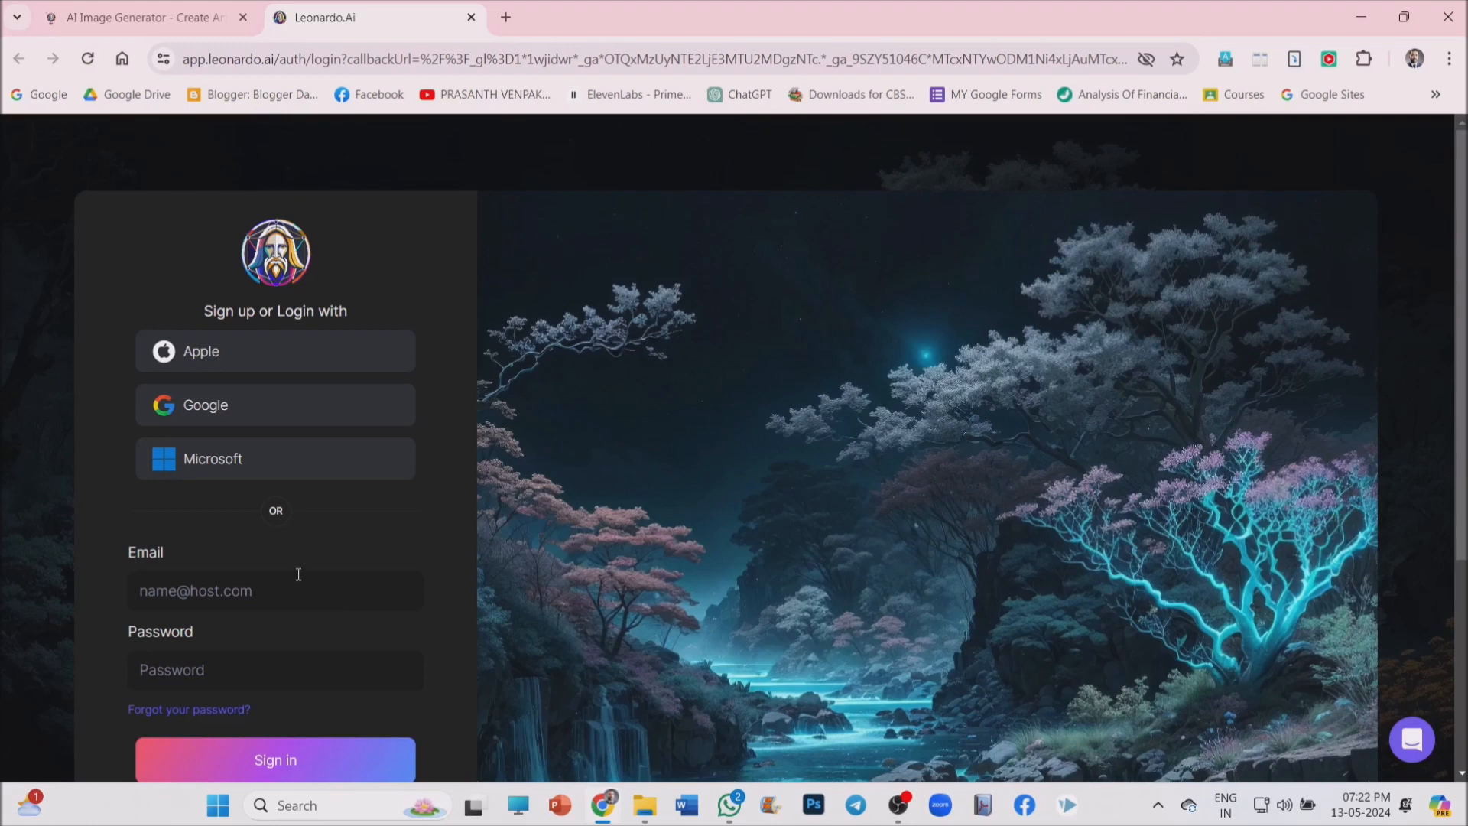
pyautogui.click(212, 411)
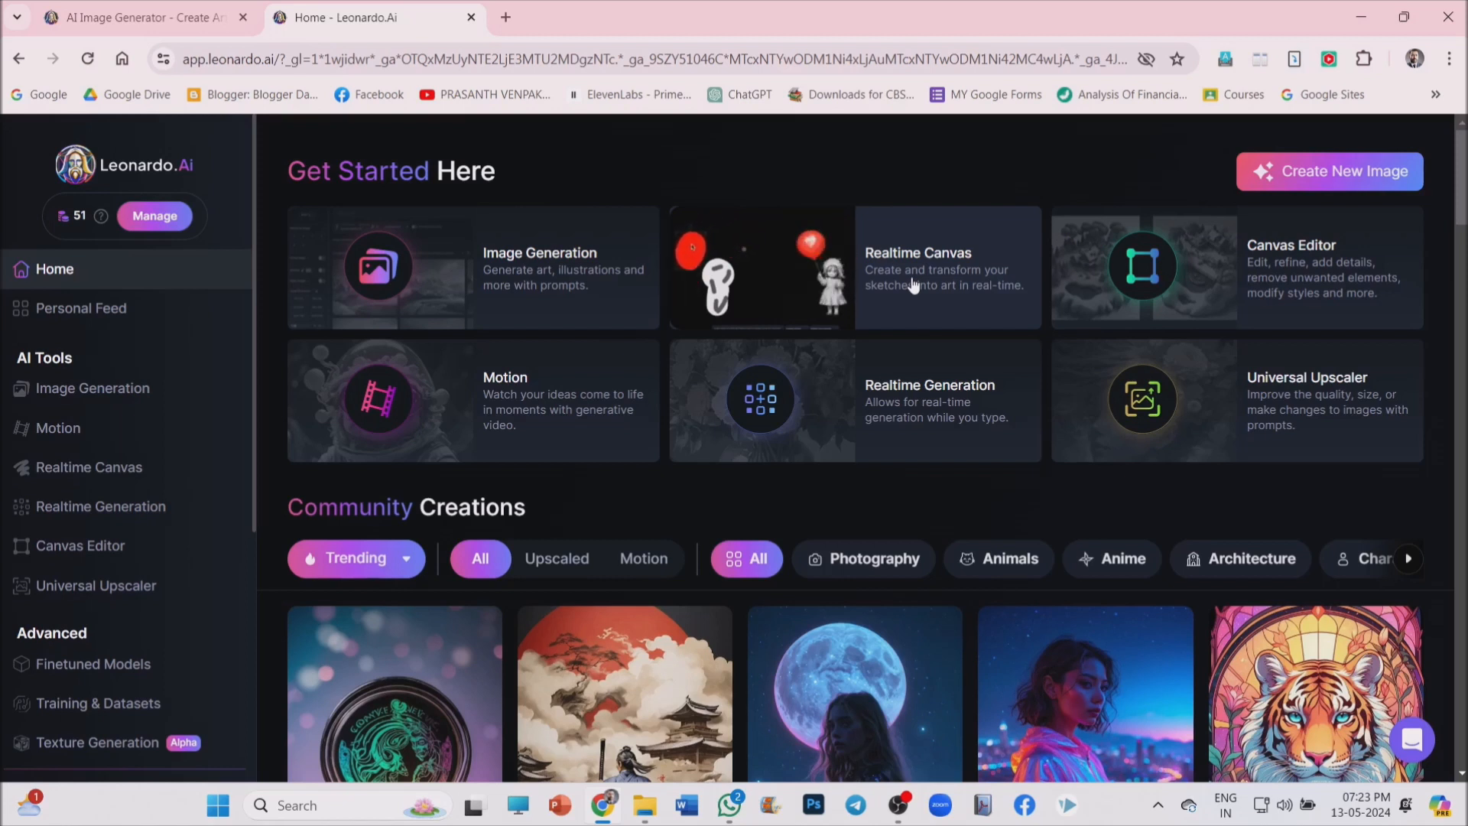
pyautogui.click(554, 270)
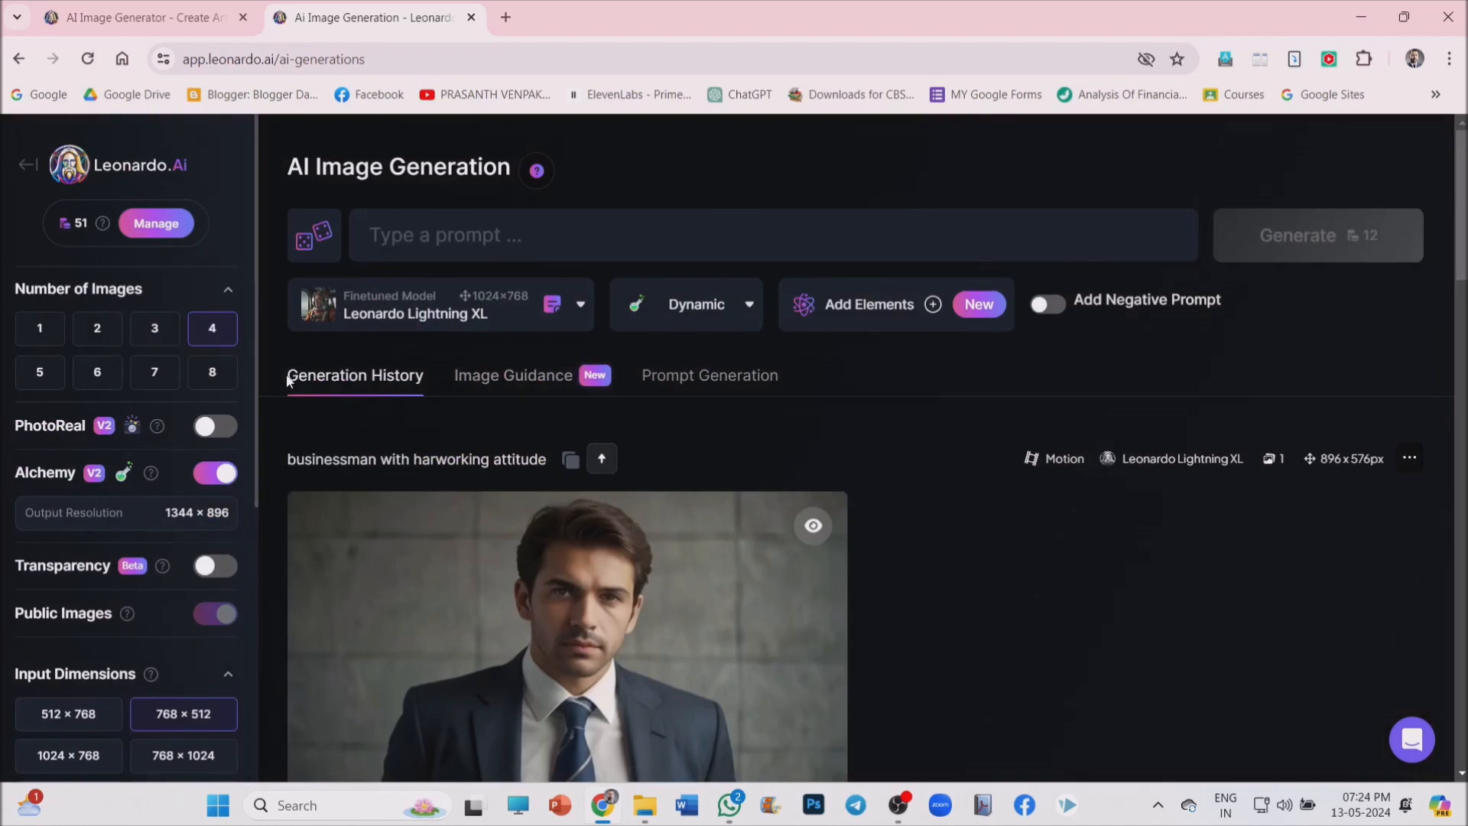
# Step: Generate images from the prompt "creative entrepreneur" with the Leonardo Lightning XL model
pyautogui.click(384, 231)
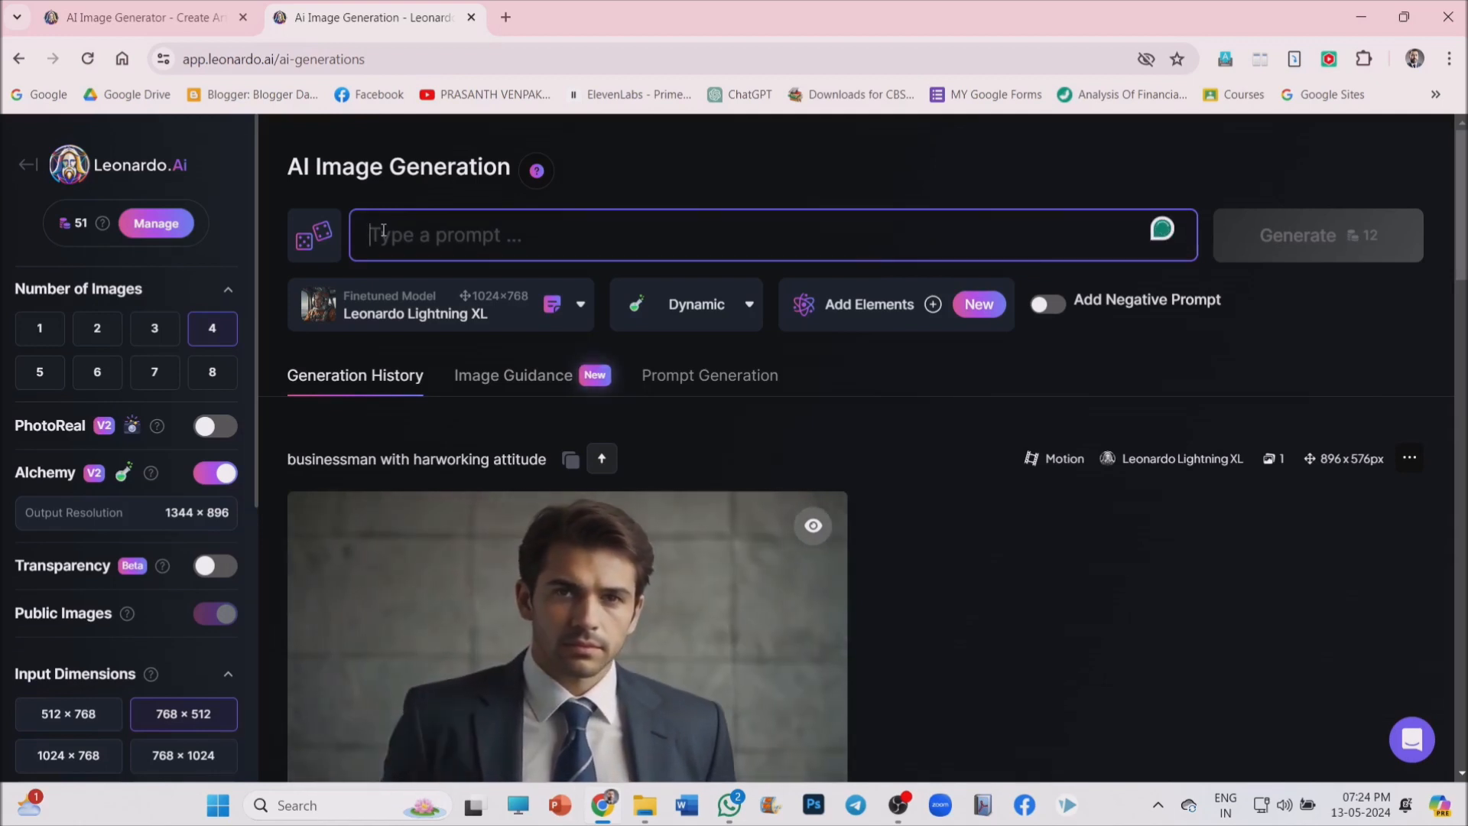
pyautogui.write('creati')
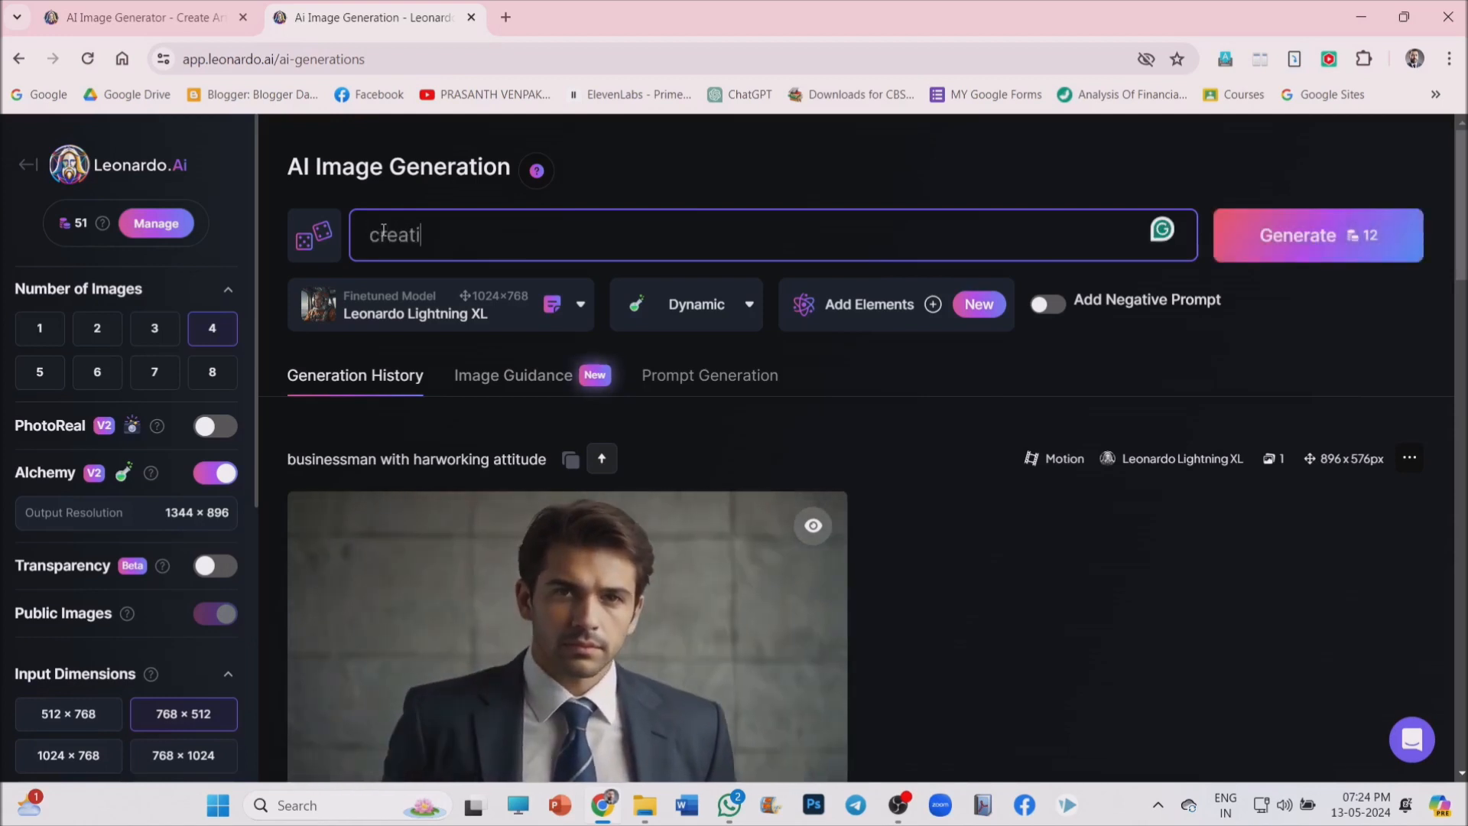
pyautogui.write('ve ent')
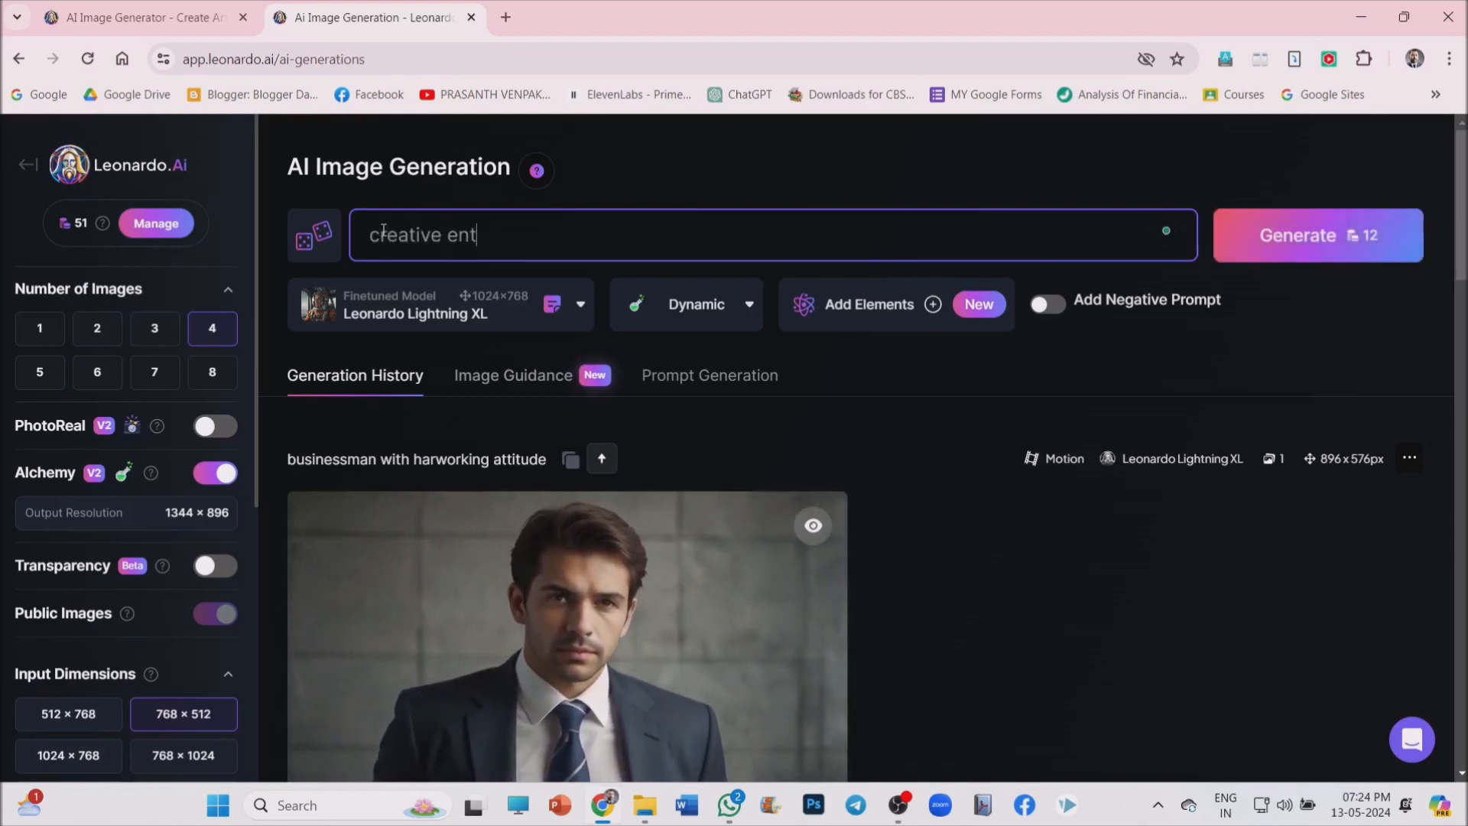
pyautogui.write('repreneur')
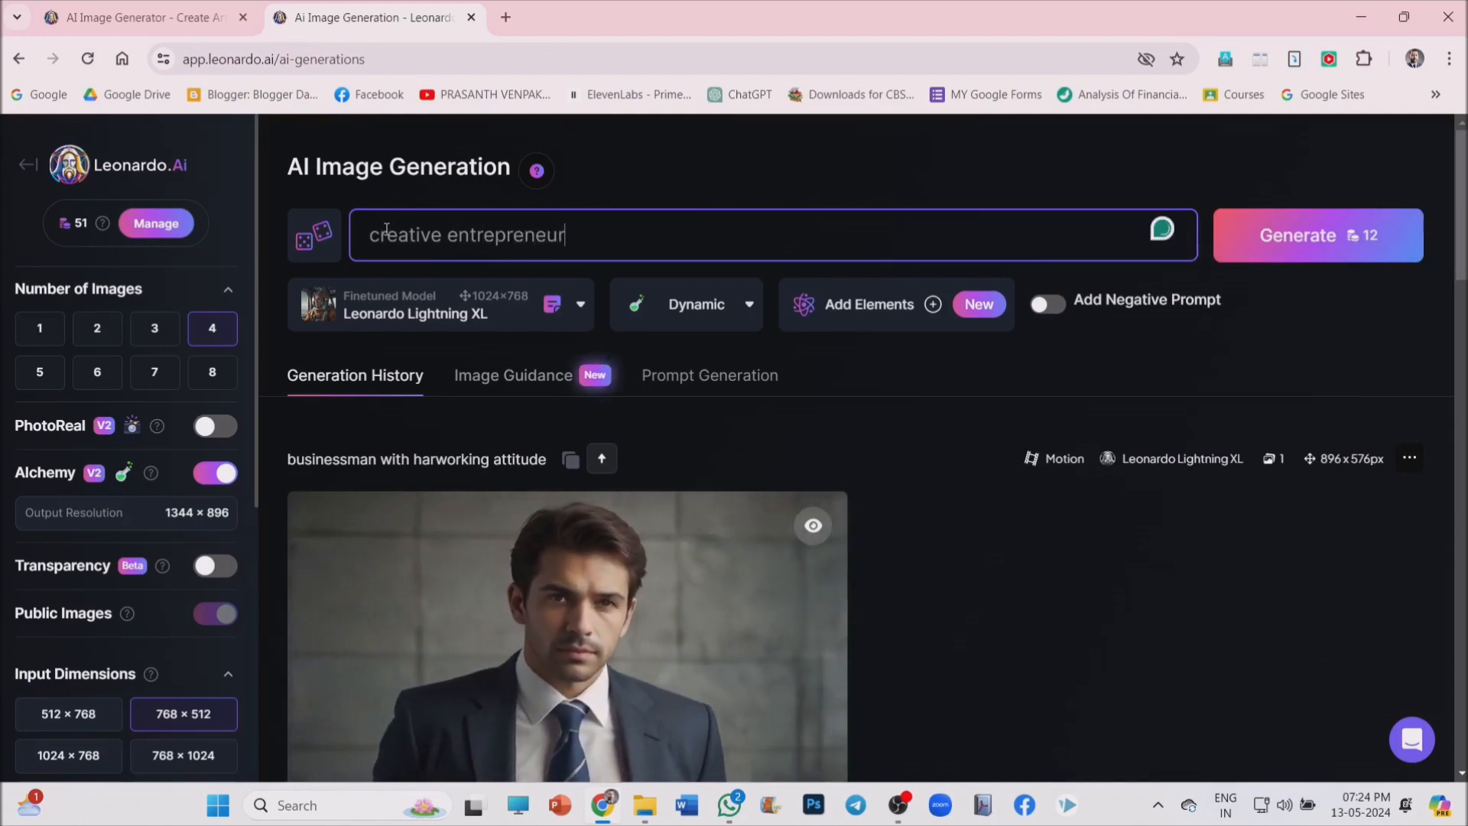
pyautogui.click(1319, 235)
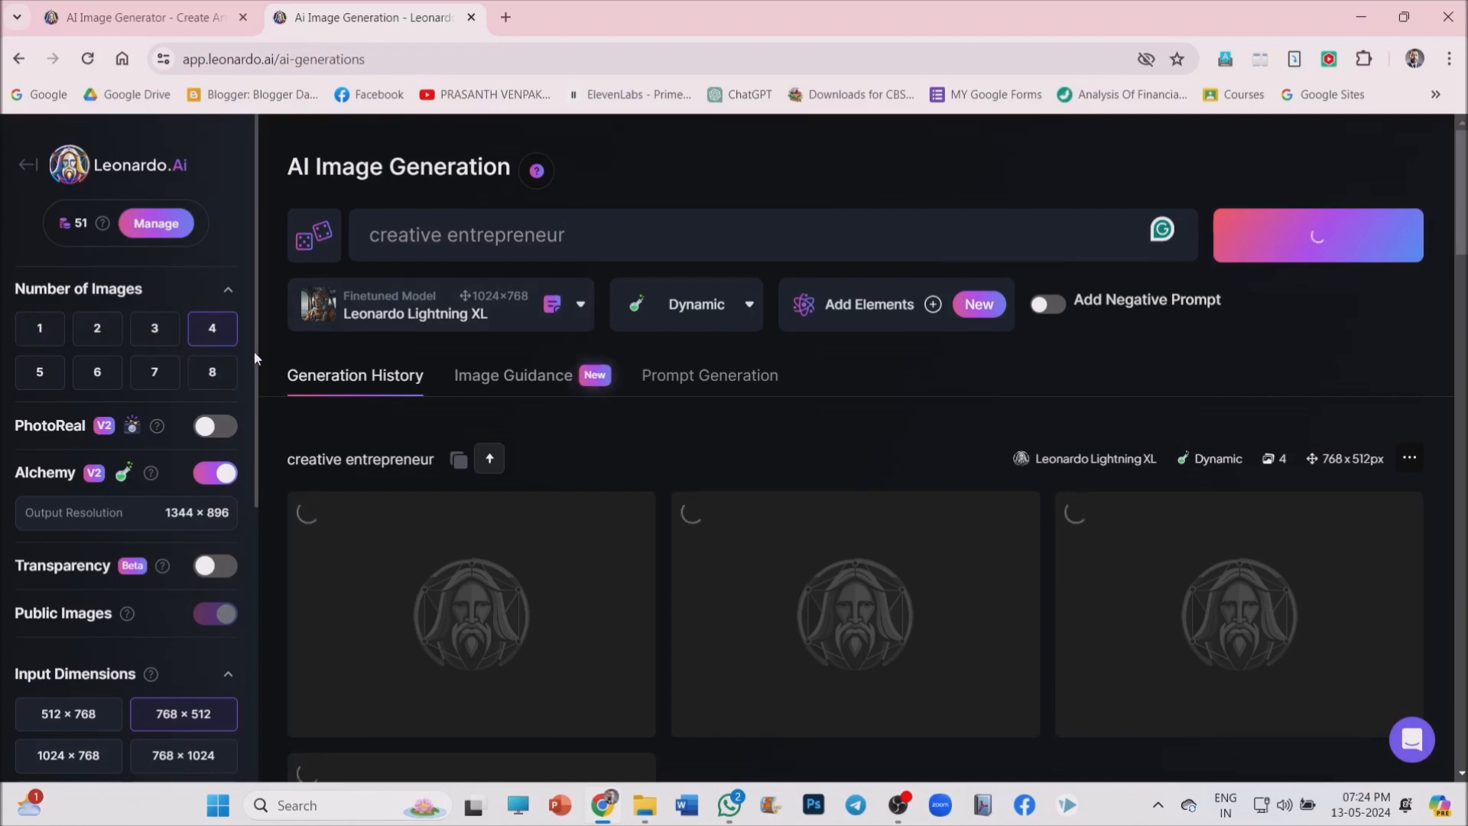
pyautogui.moveTo(256, 382); pyautogui.dragTo(240, 567)
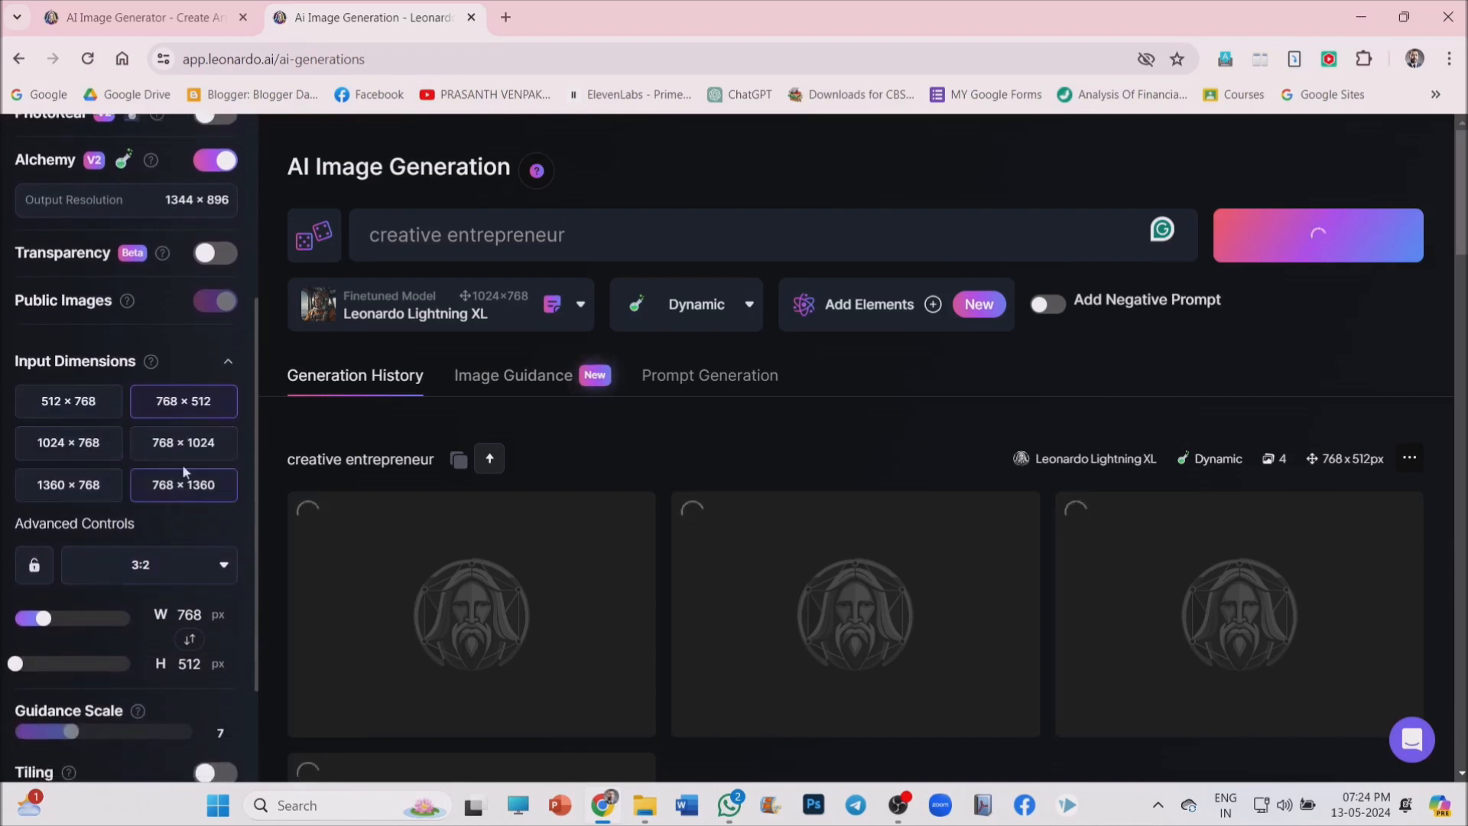
pyautogui.moveTo(256, 512); pyautogui.dragTo(242, 295)
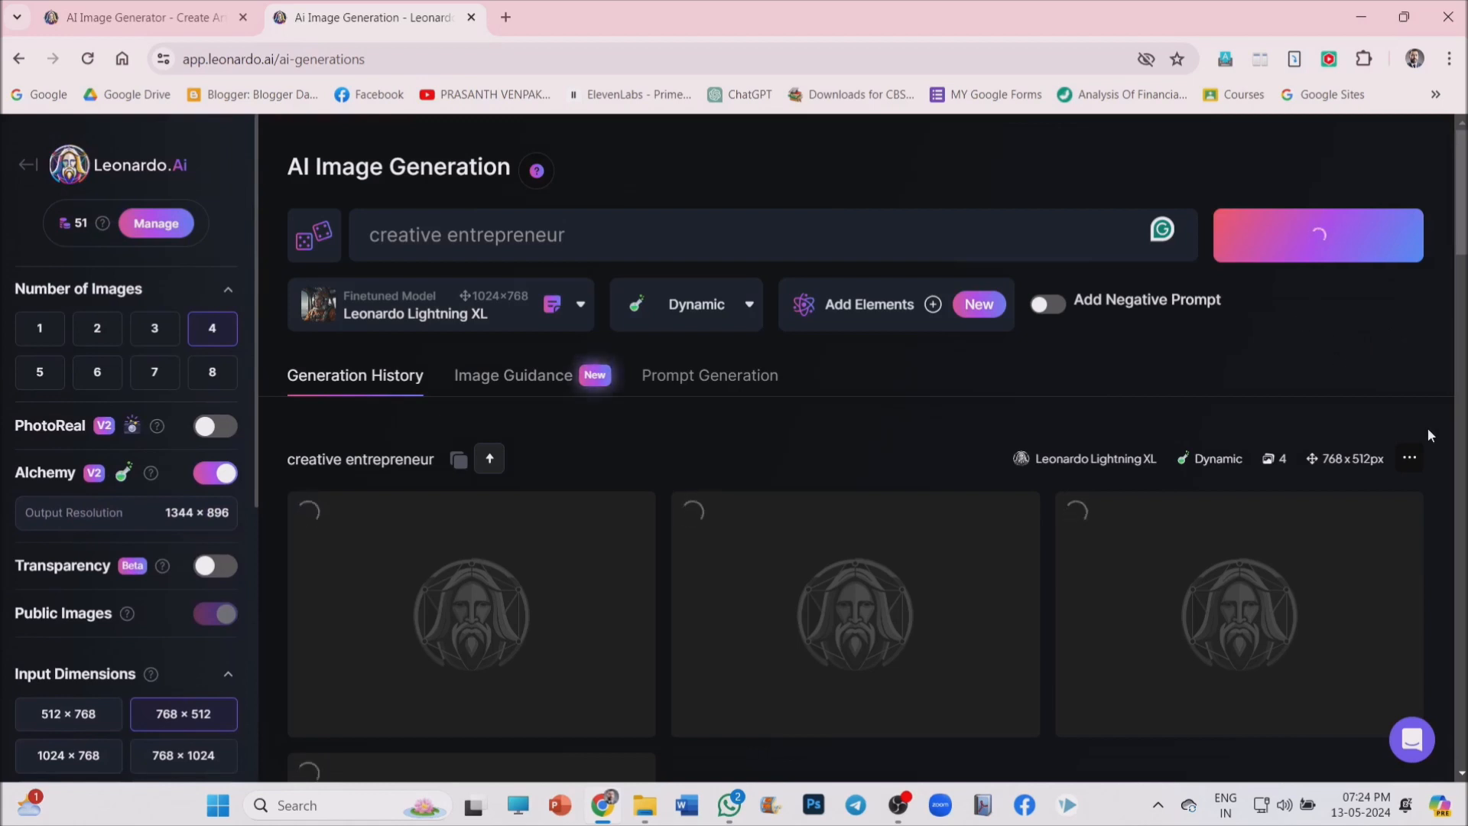
pyautogui.scroll(-1, 1298, 314)
pyautogui.scroll(-2, 876, 447)
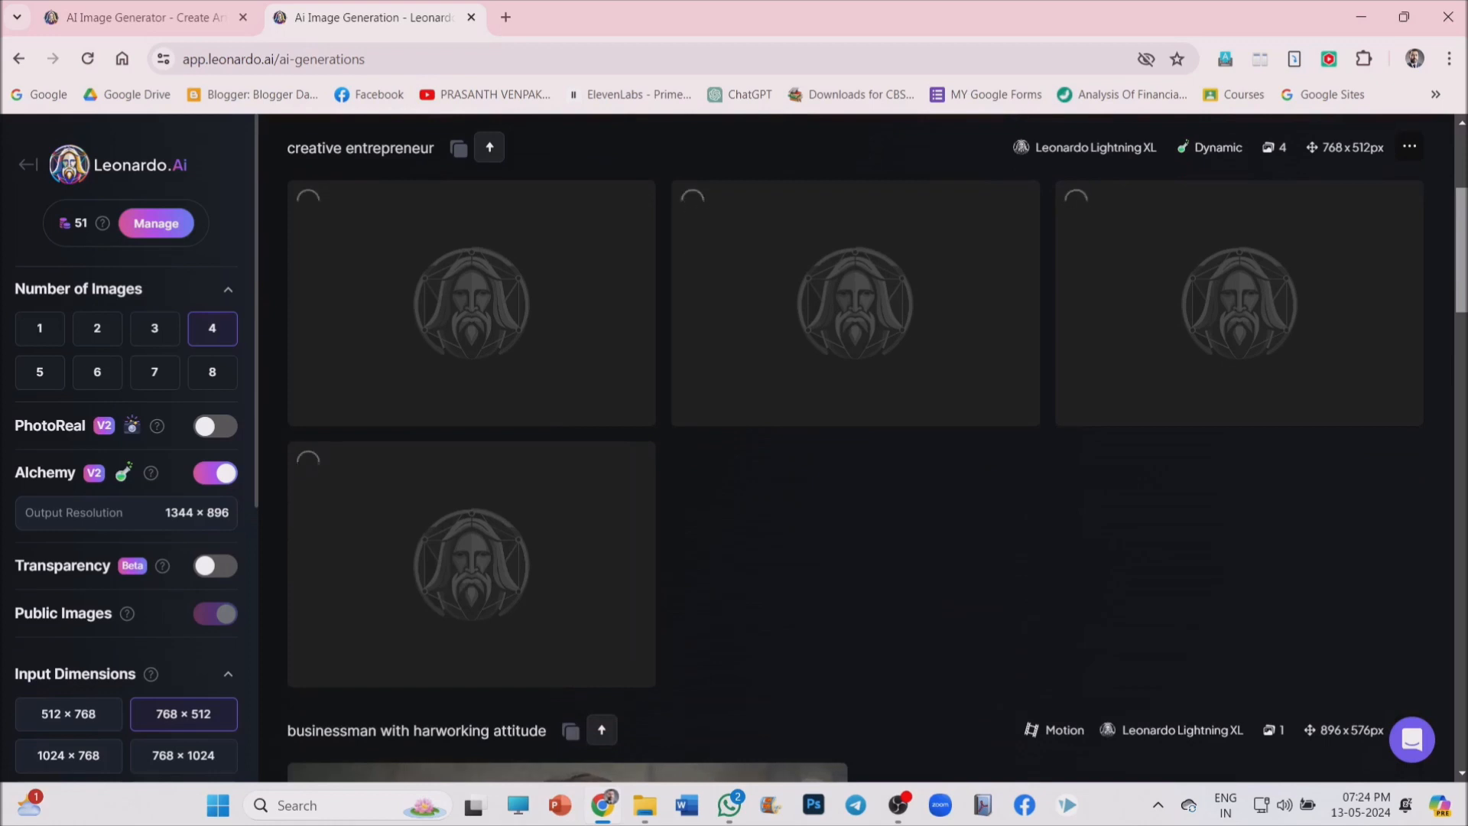
pyautogui.scroll(-2, 855, 447)
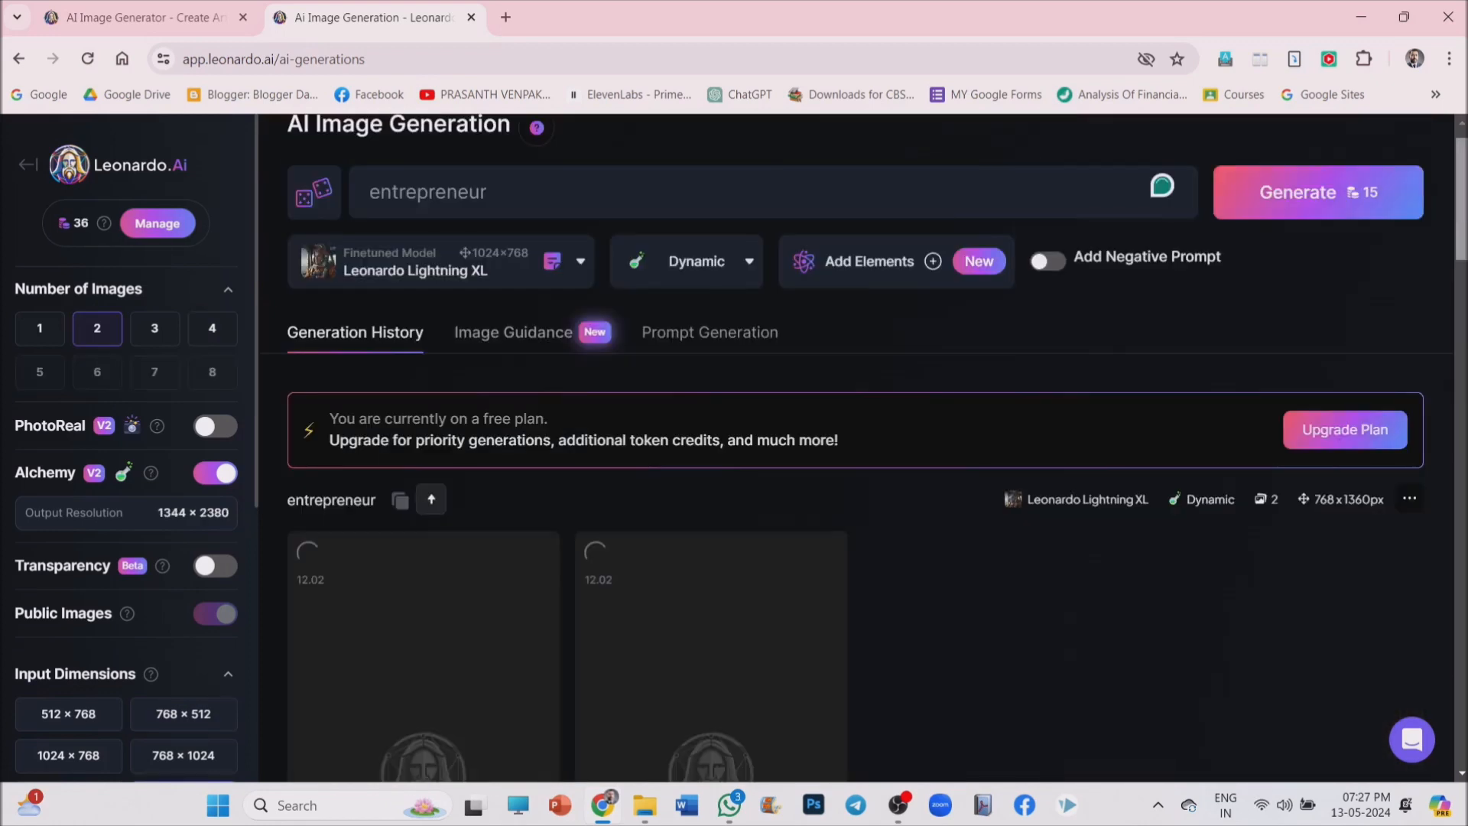
# Step: Download the generated close-up portrait of the man with glasses from the "entrepreneur" results
pyautogui.scroll(-4, 854, 447)
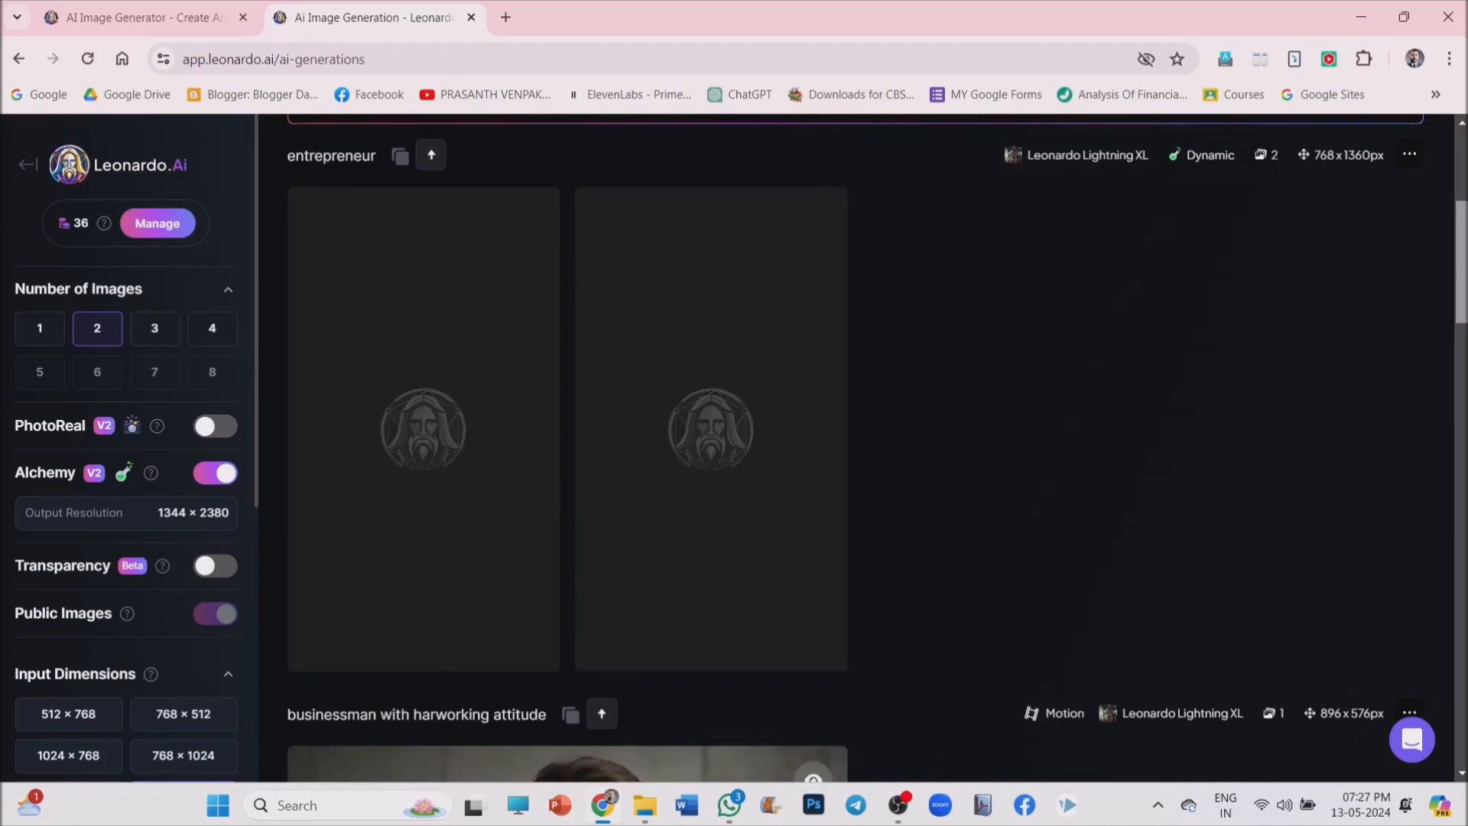
pyautogui.scroll(1, 854, 447)
pyautogui.scroll(-1, 1382, 437)
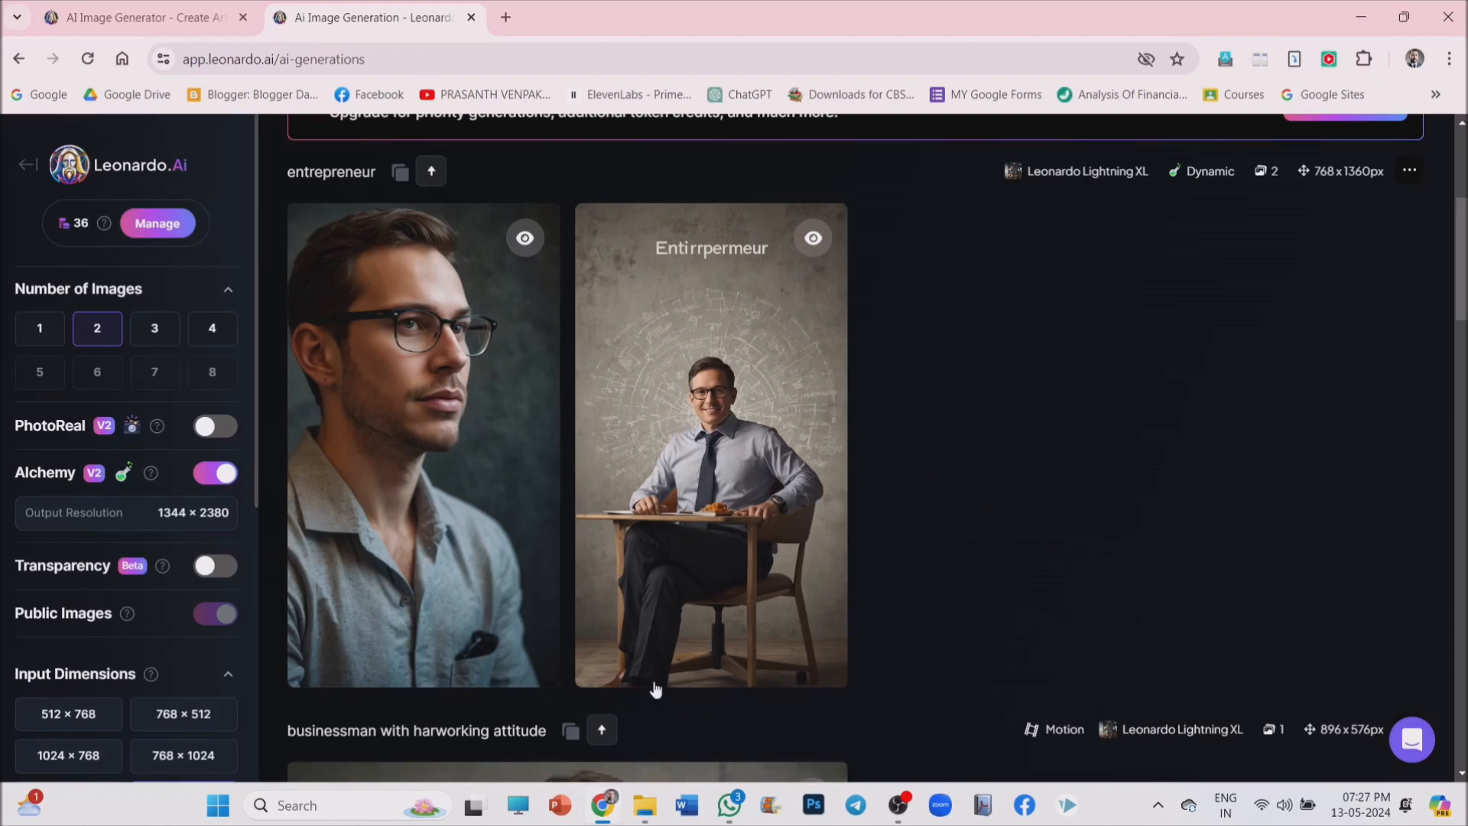
pyautogui.moveTo(340, 642)
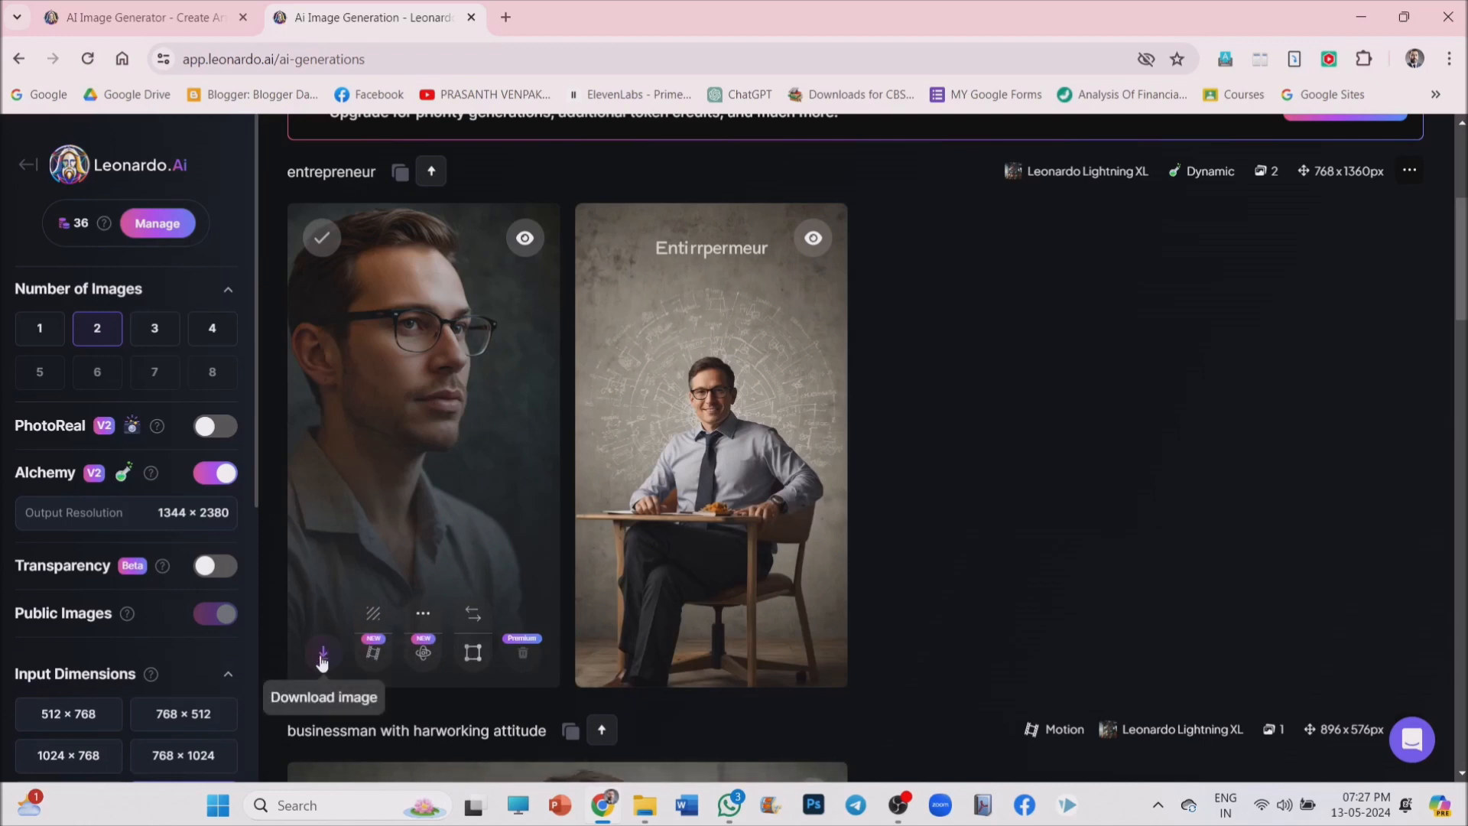
pyautogui.click(322, 658)
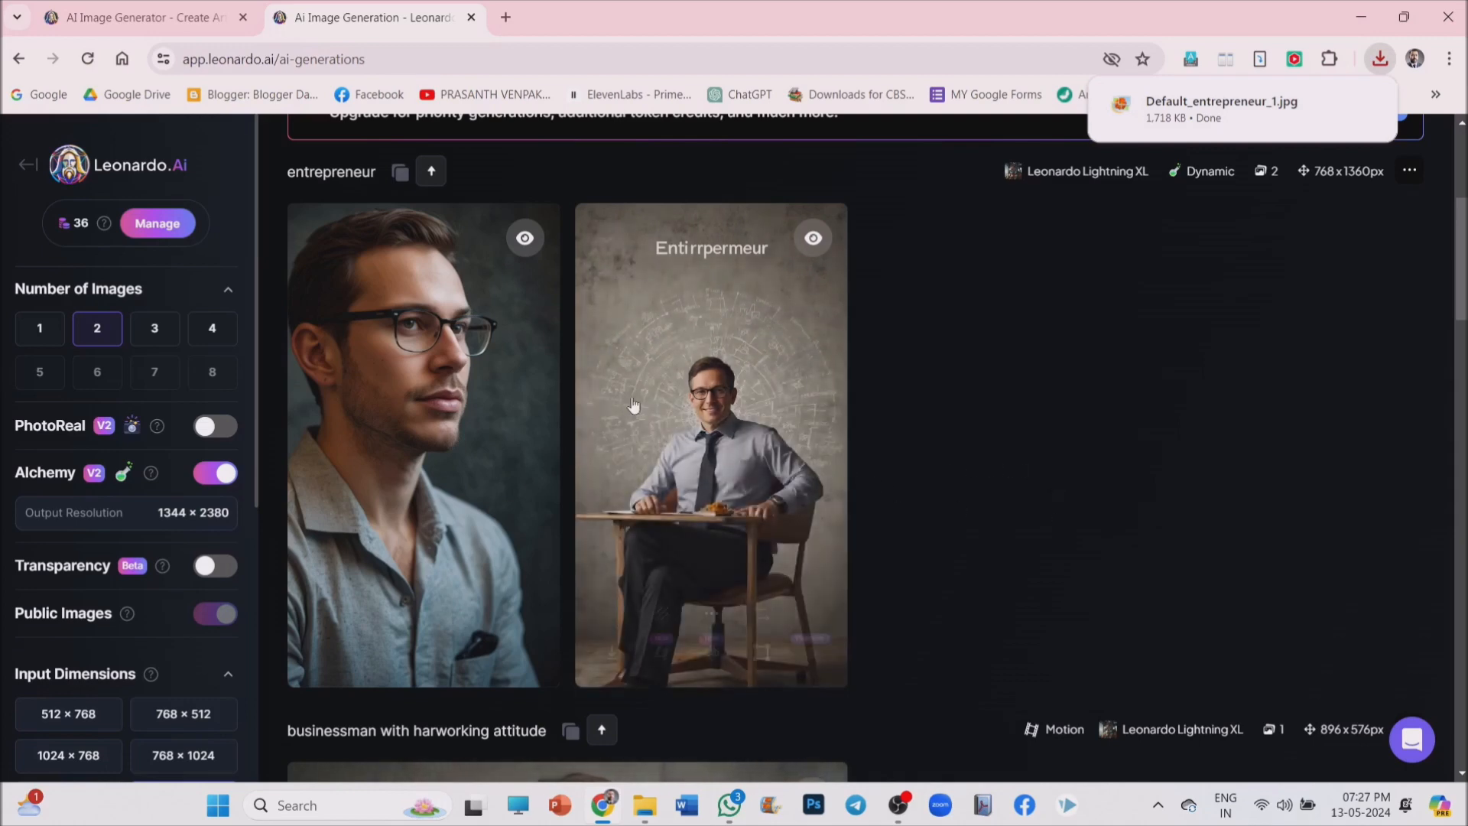
# Step: Choose the generated image of the man seated at a desk as the Image2Motion source image
pyautogui.scroll(5, 633, 405)
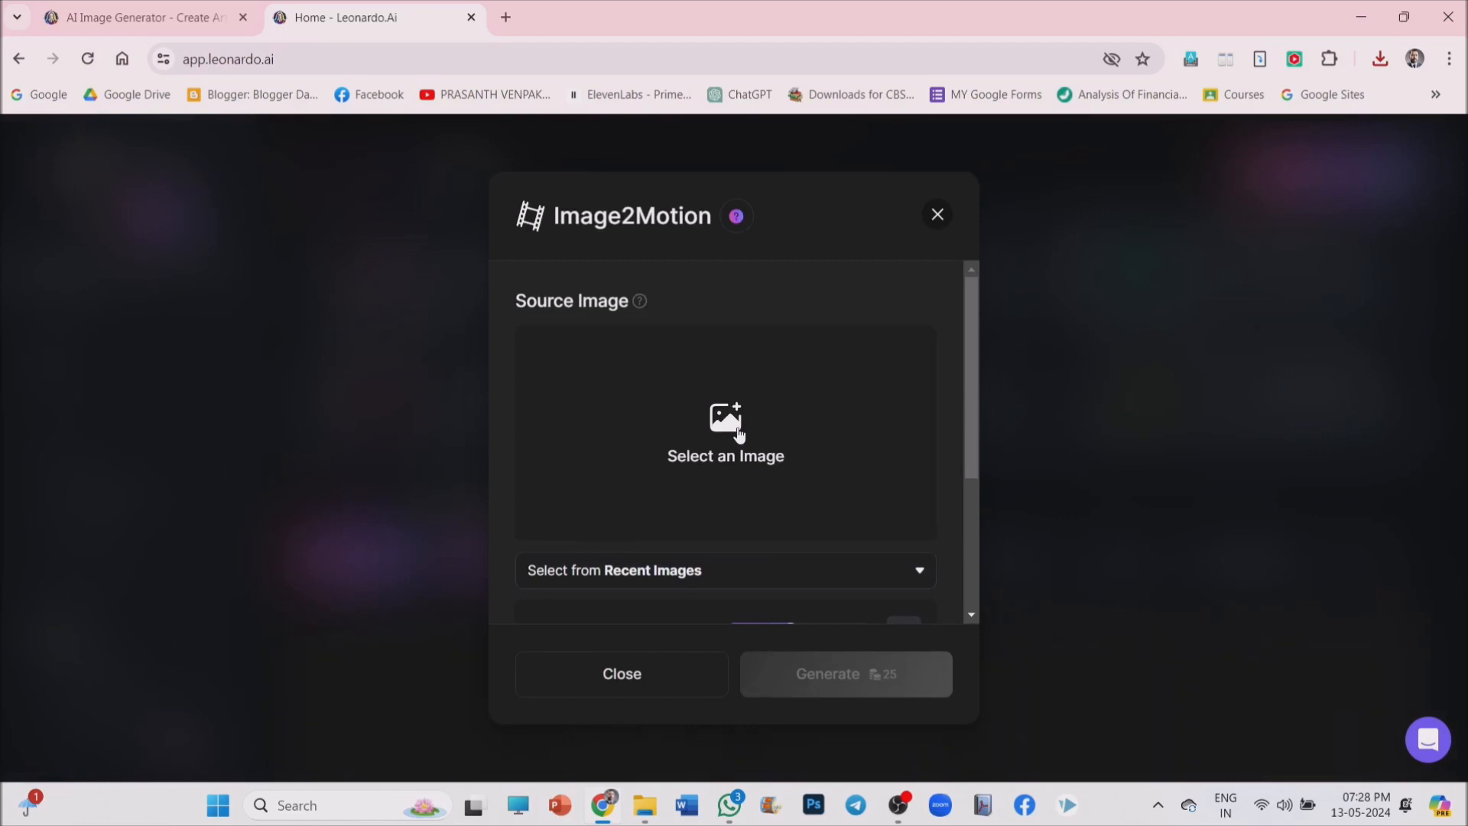
pyautogui.click(739, 435)
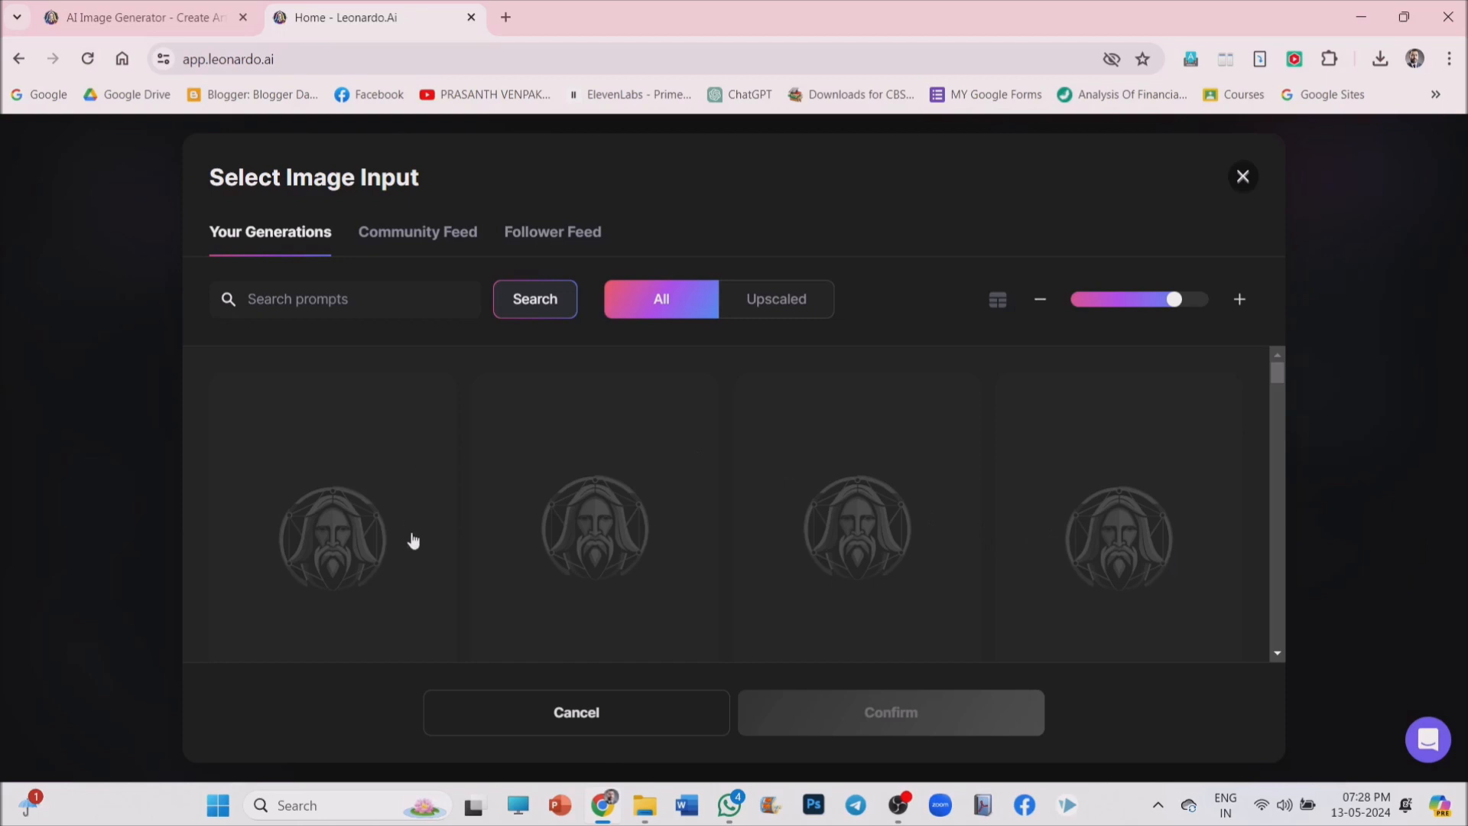
pyautogui.click(414, 236)
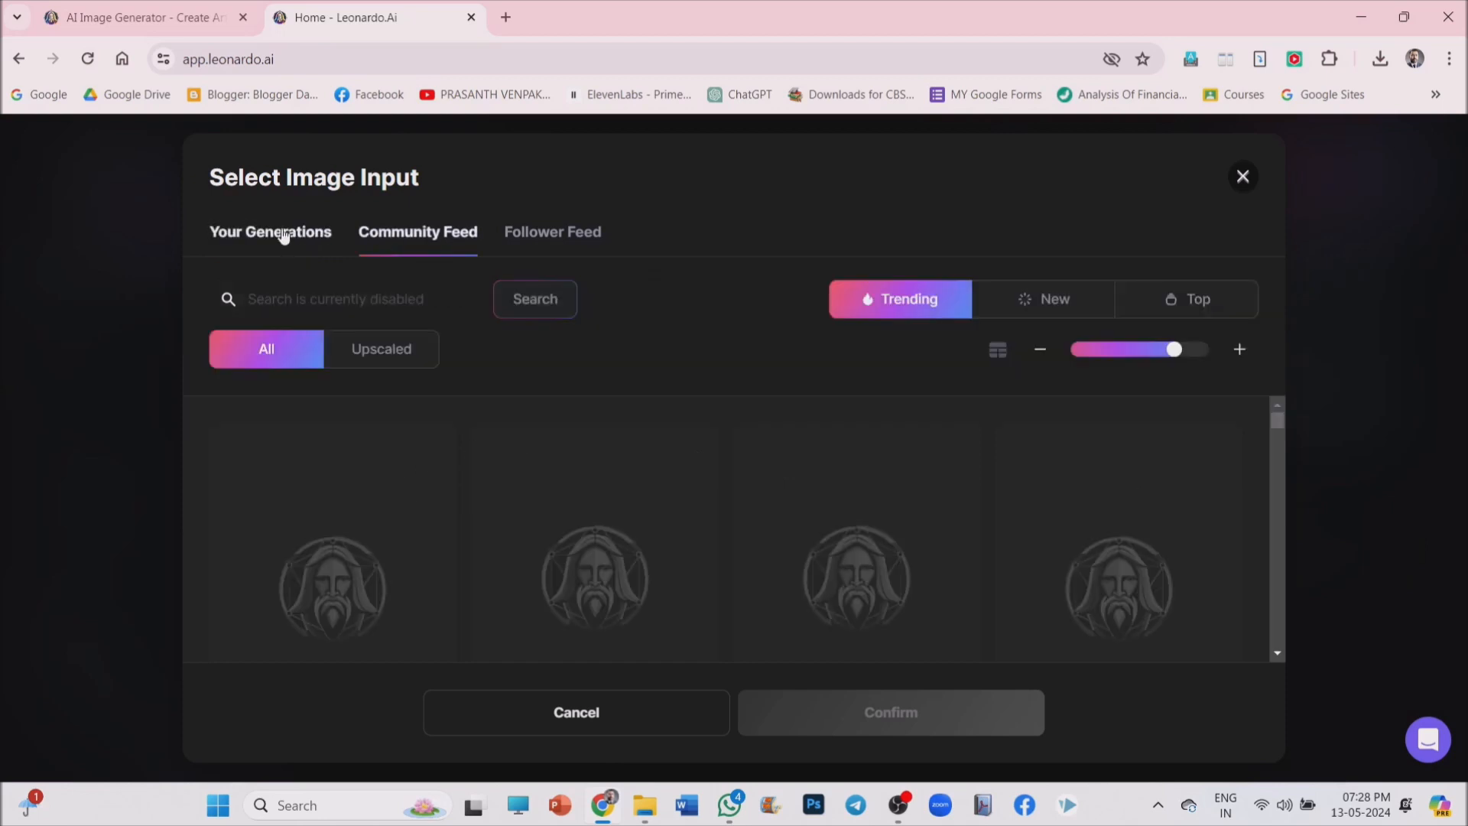
pyautogui.click(283, 233)
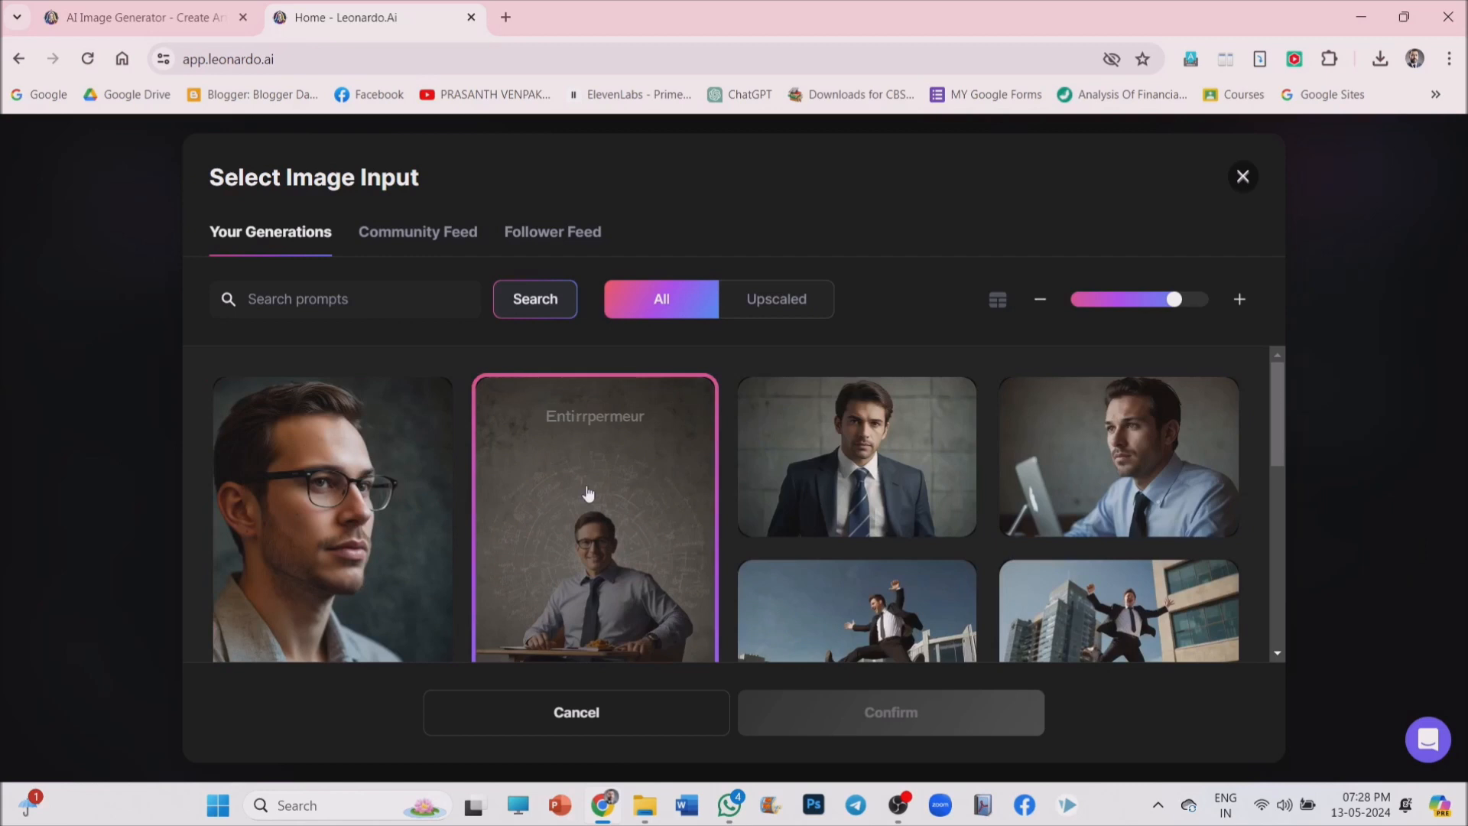
pyautogui.click(588, 492)
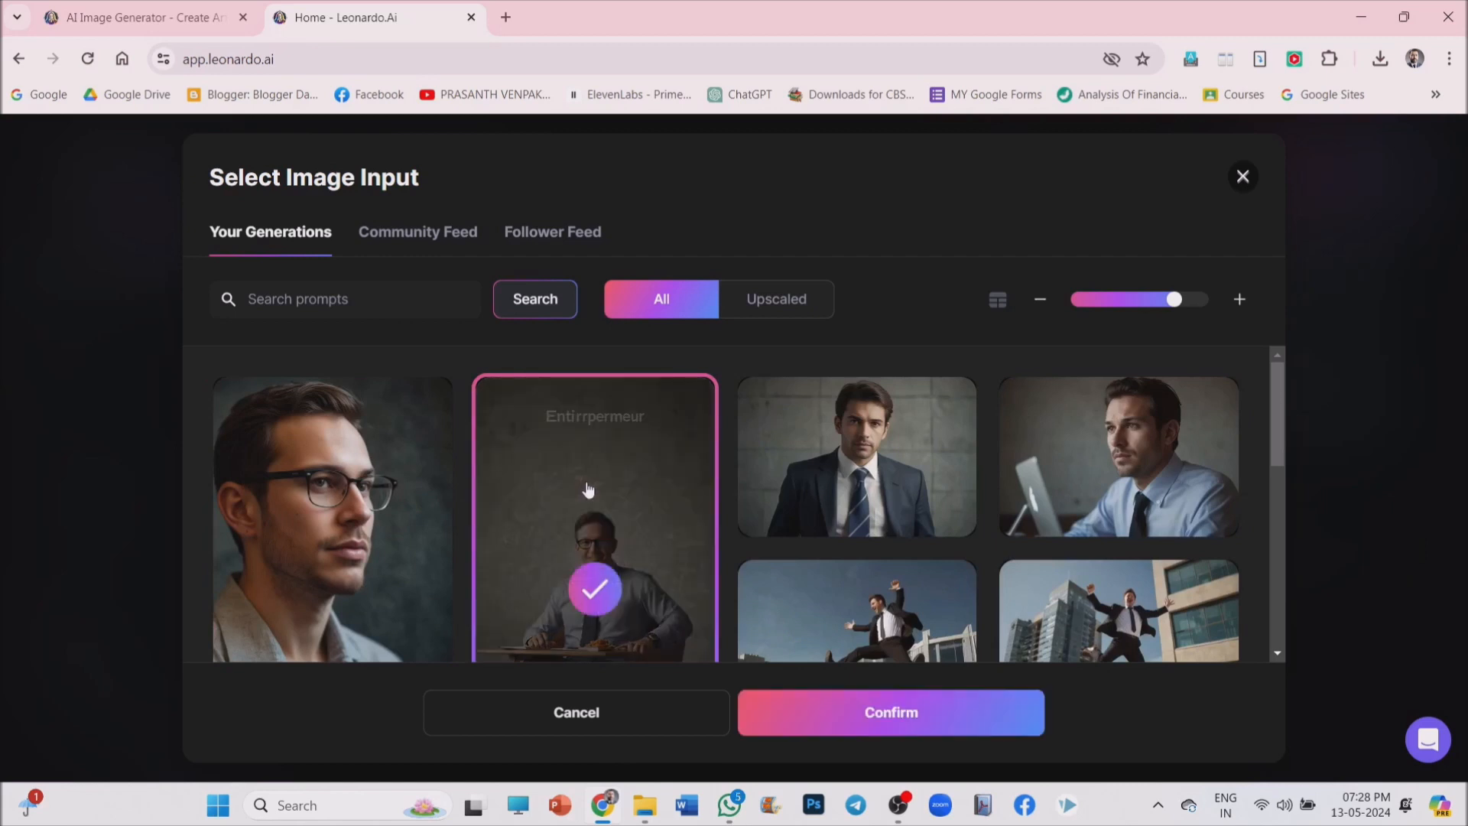
pyautogui.click(887, 716)
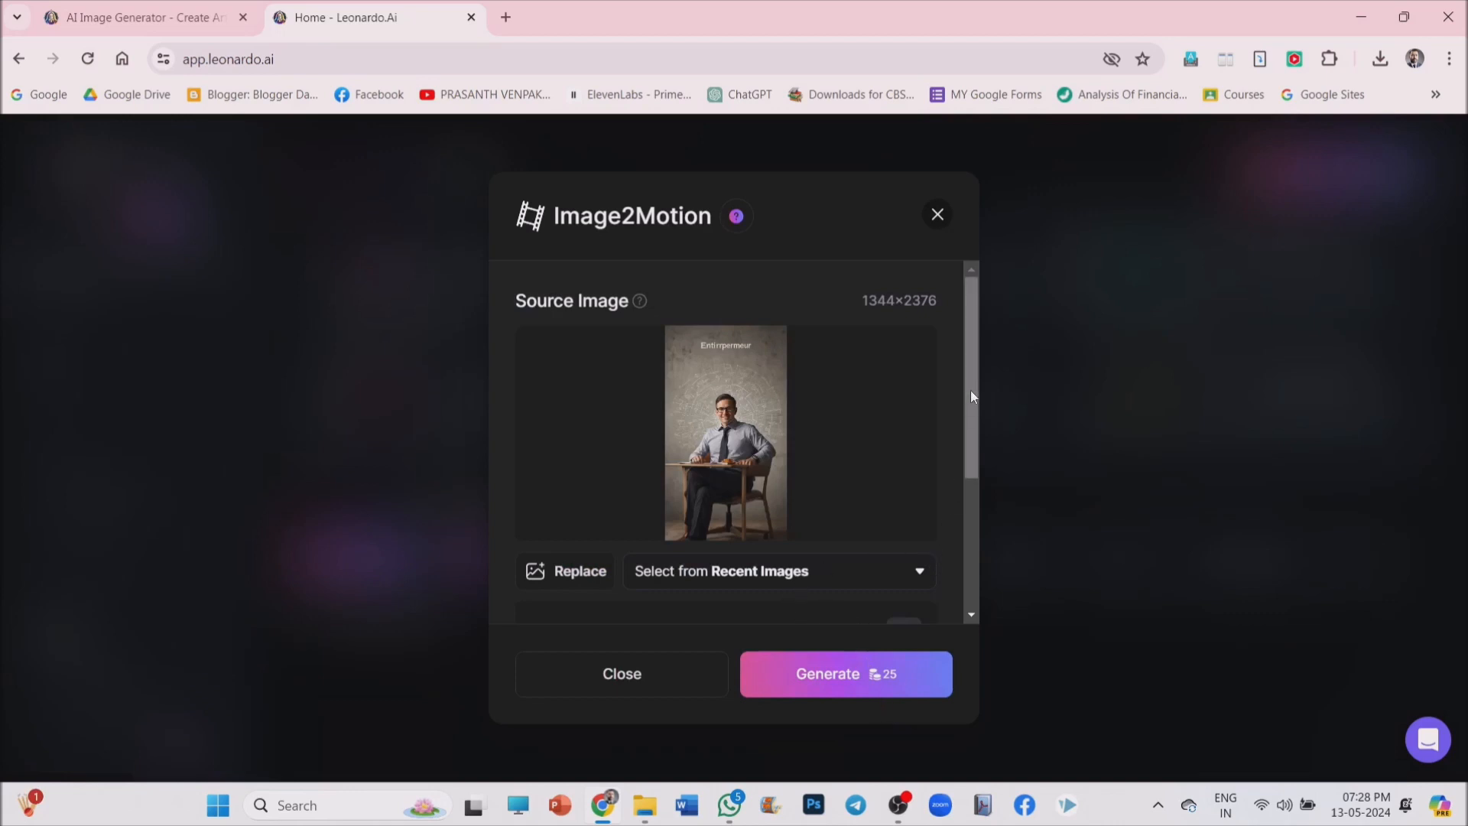
# Step: Set the motion strength to 8 and generate the motion video with public visibility
pyautogui.moveTo(970, 389); pyautogui.dragTo(990, 546)
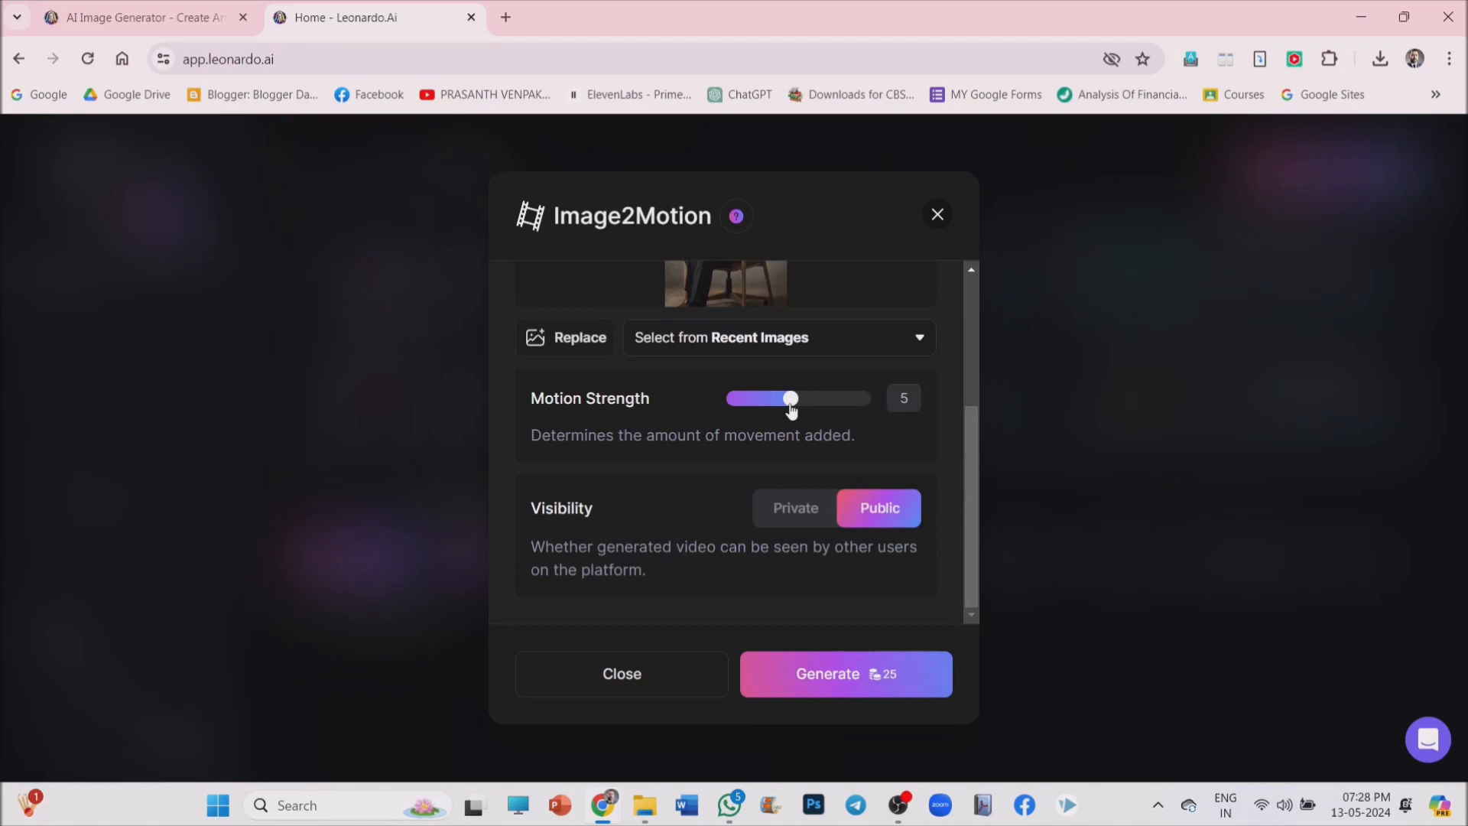
pyautogui.moveTo(792, 399); pyautogui.dragTo(837, 399)
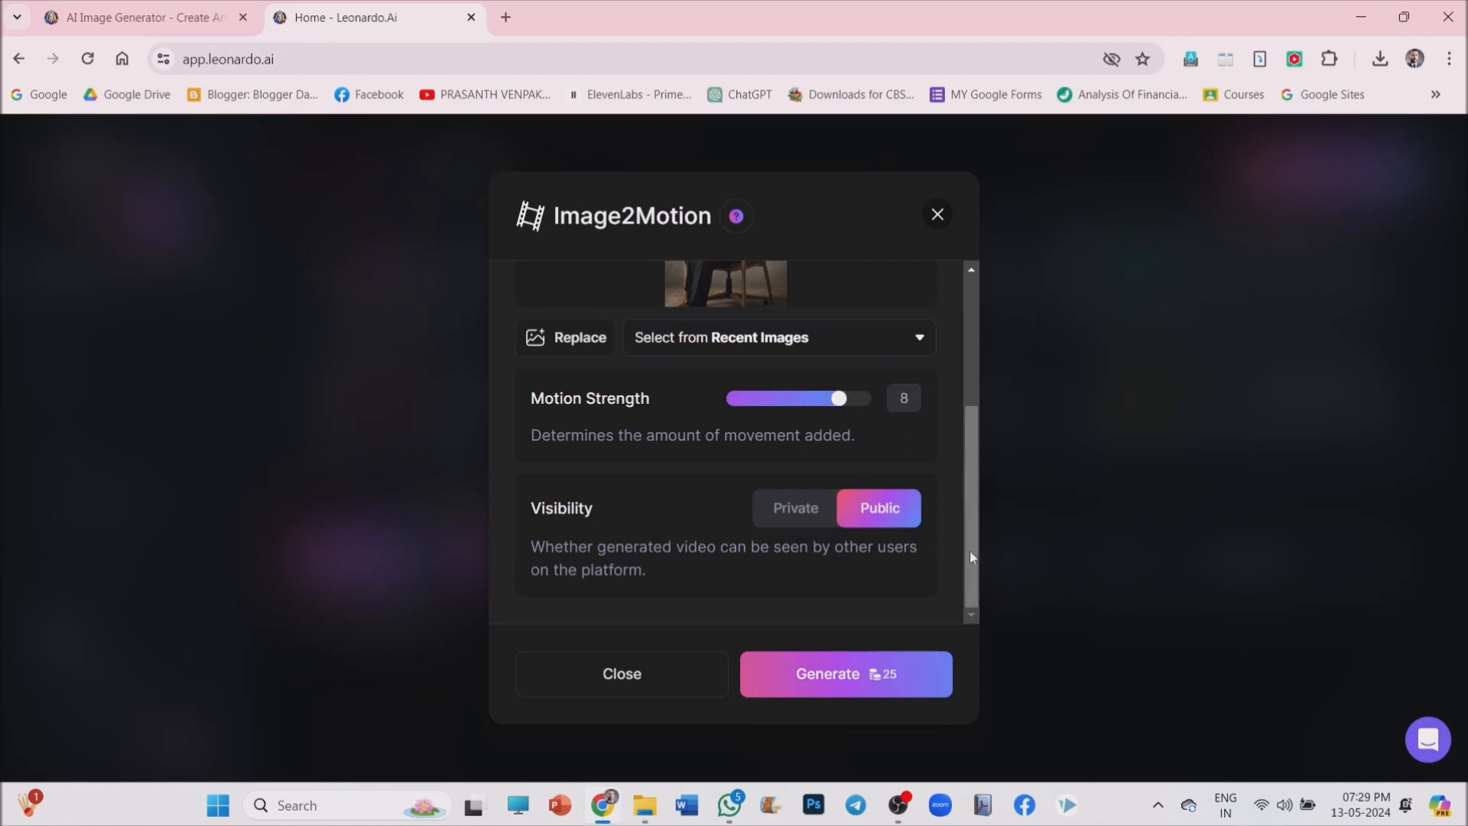
pyautogui.moveTo(969, 551); pyautogui.dragTo(980, 607)
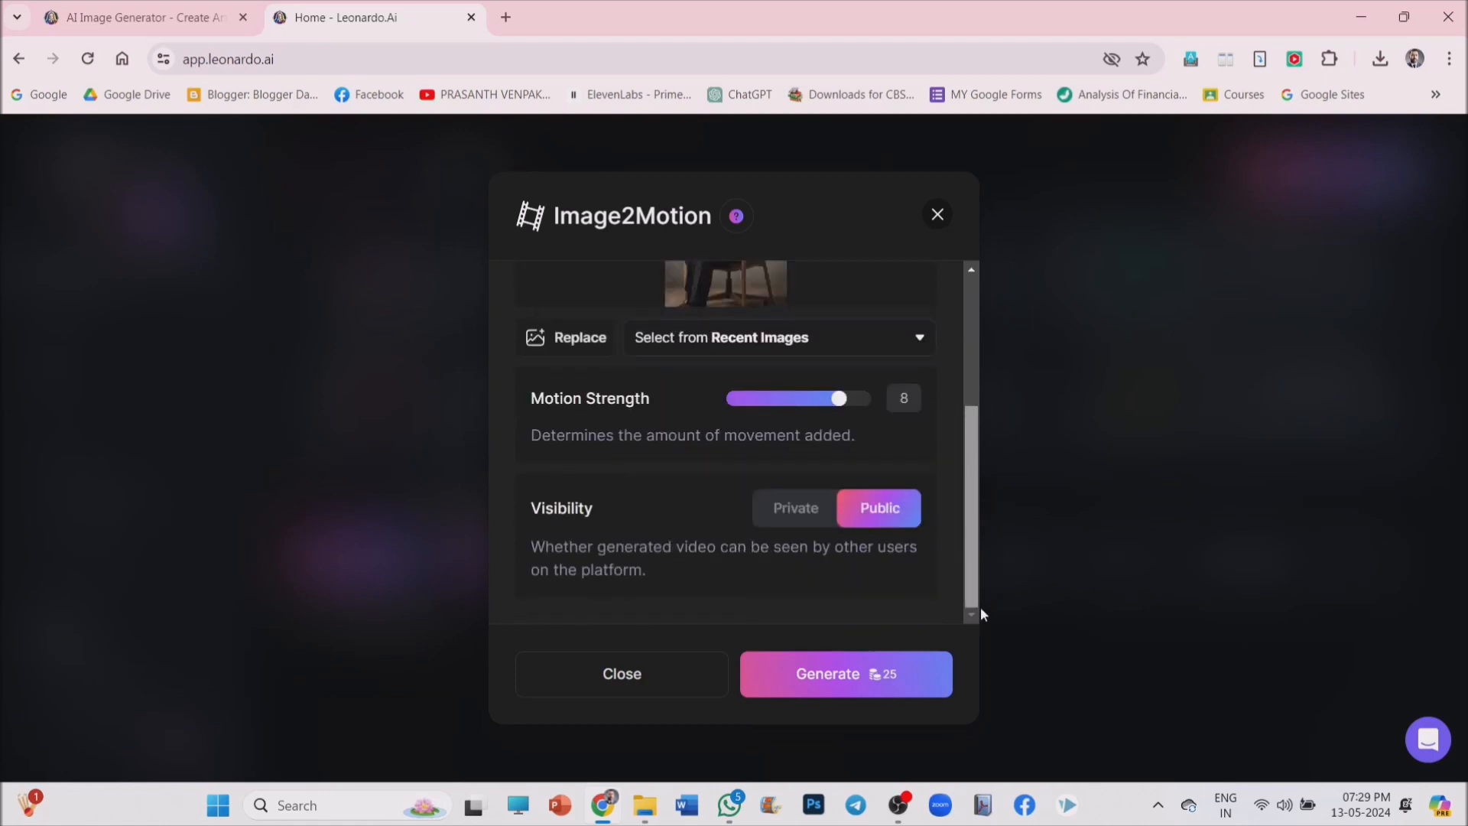
pyautogui.click(839, 675)
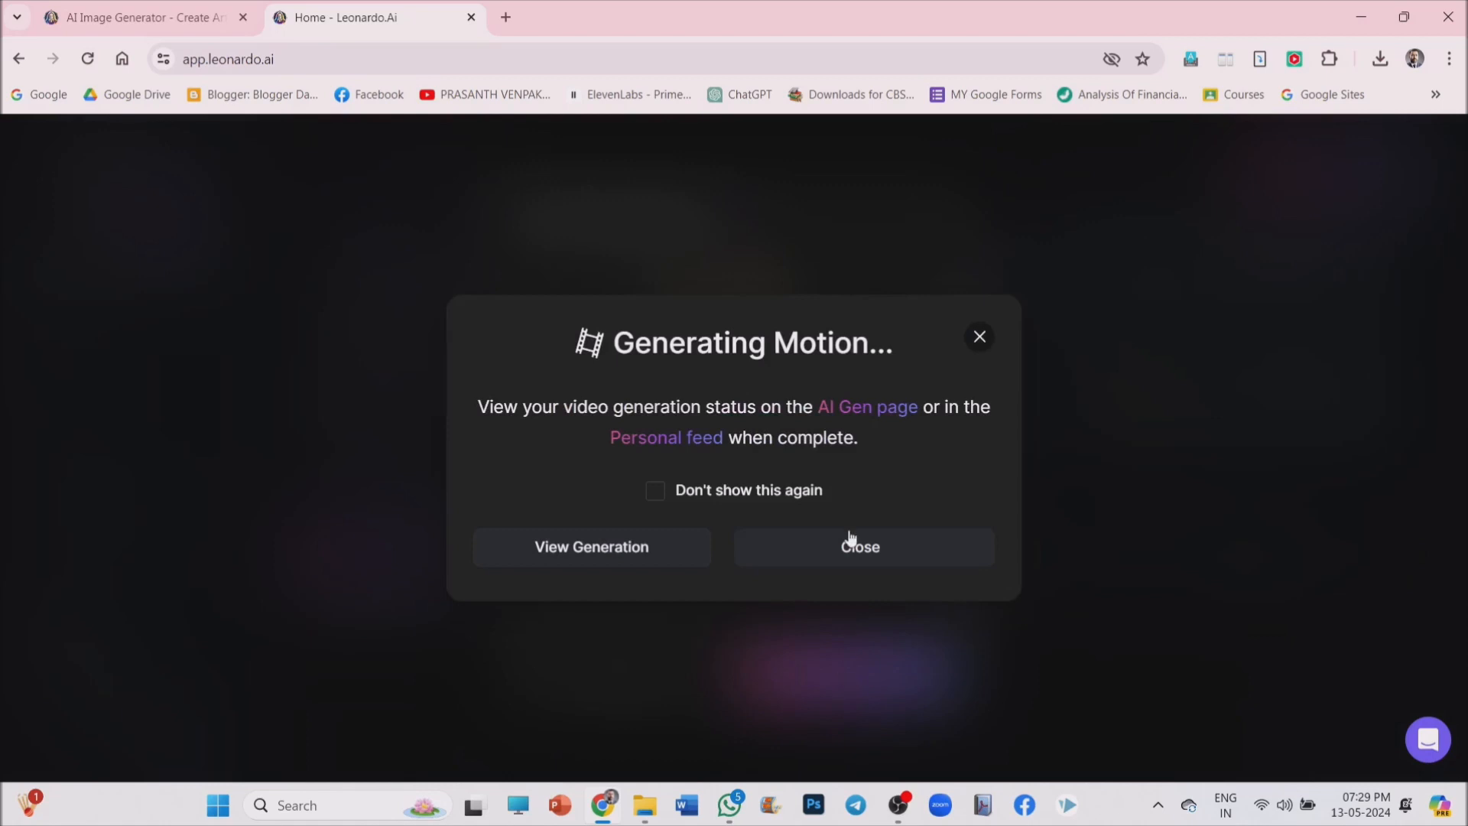
# Step: Open the generation status page and examine the motion video made from the desk image
pyautogui.click(638, 558)
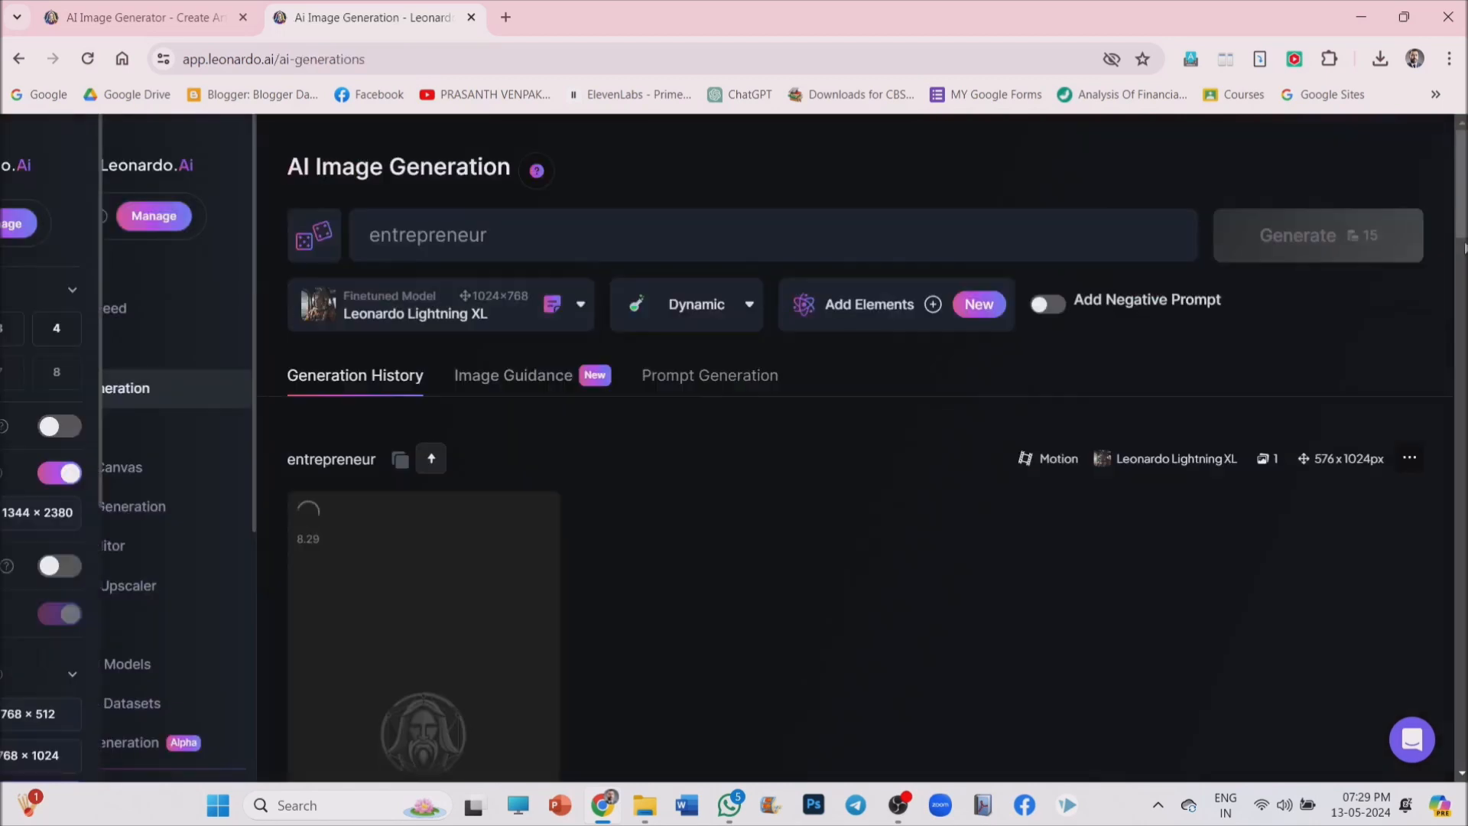
pyautogui.scroll(-3, 1461, 210)
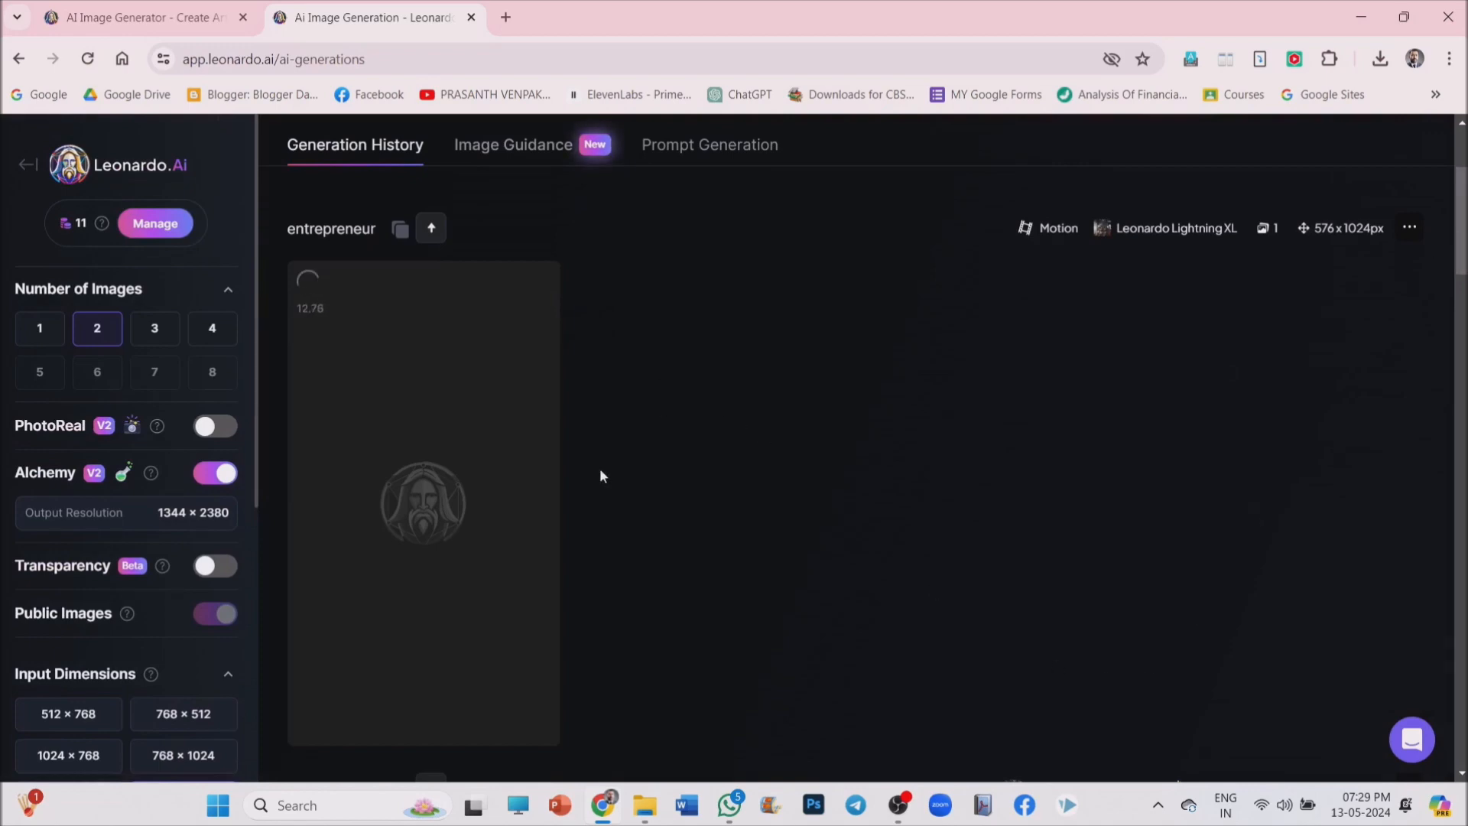
pyautogui.moveTo(1461, 480); pyautogui.dragTo(1431, 265)
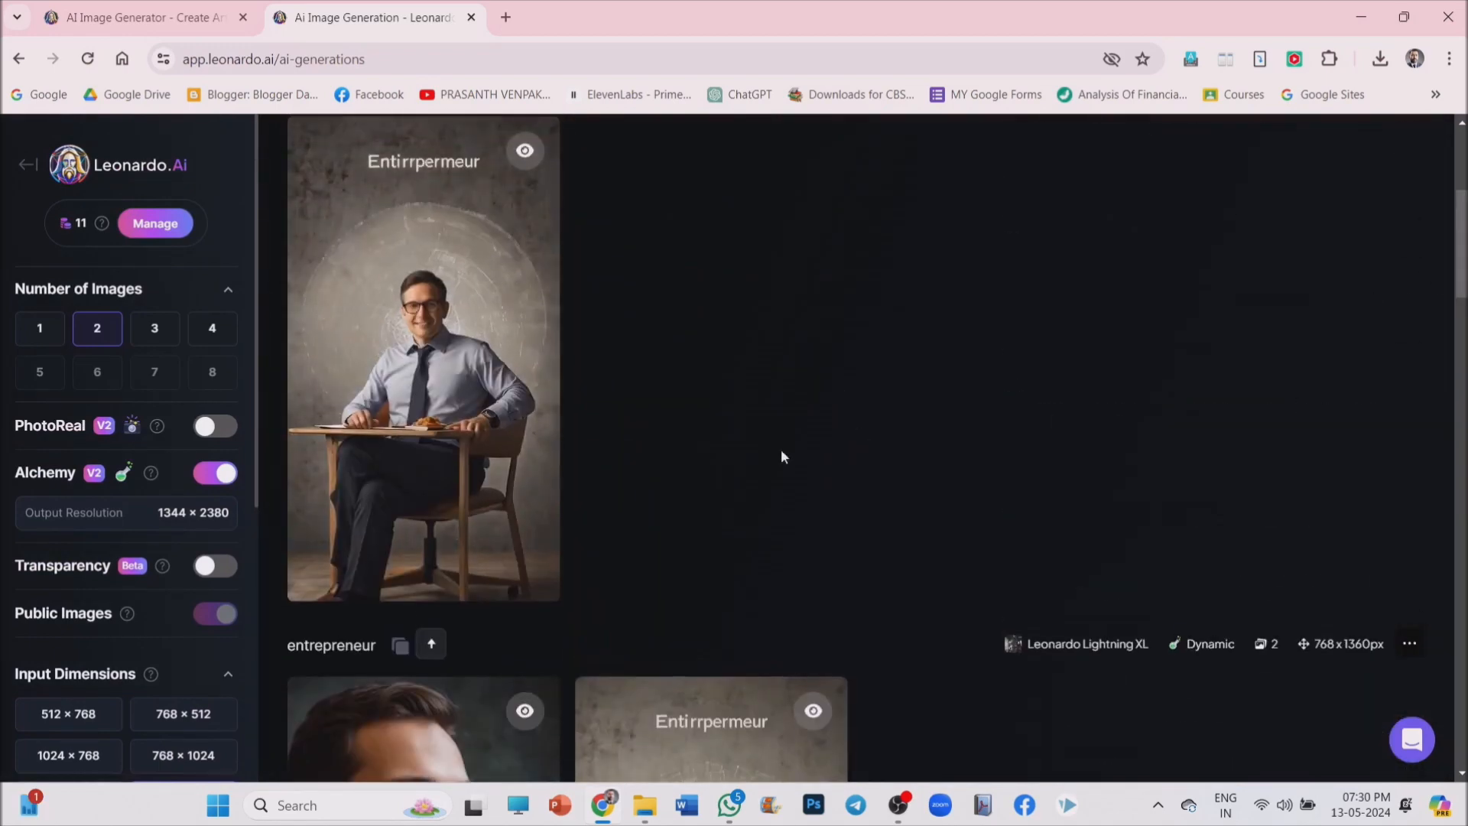